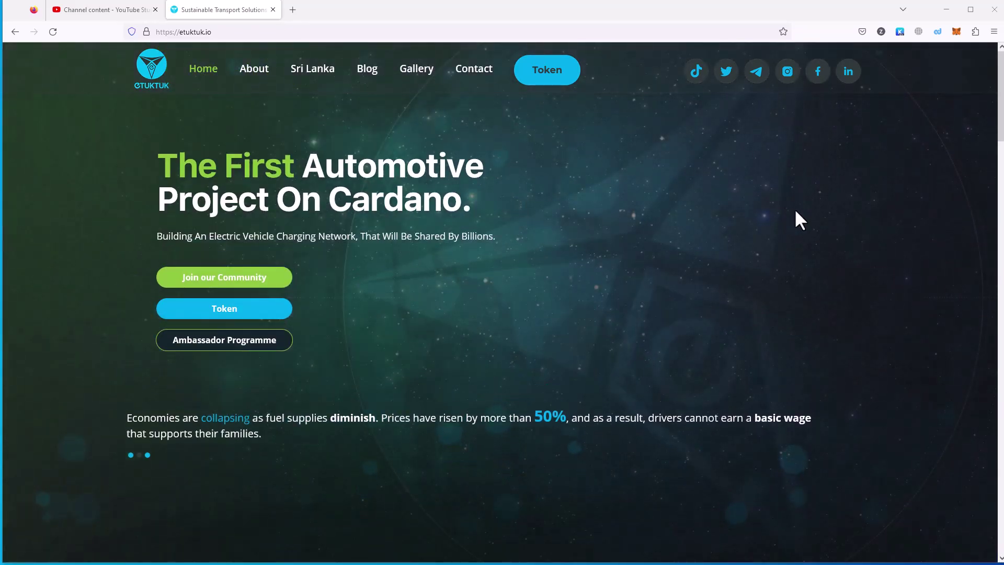
pyautogui.scroll(-3, 795, 208)
pyautogui.scroll(-3, 799, 224)
pyautogui.scroll(-2, 831, 264)
pyautogui.scroll(-2, 832, 264)
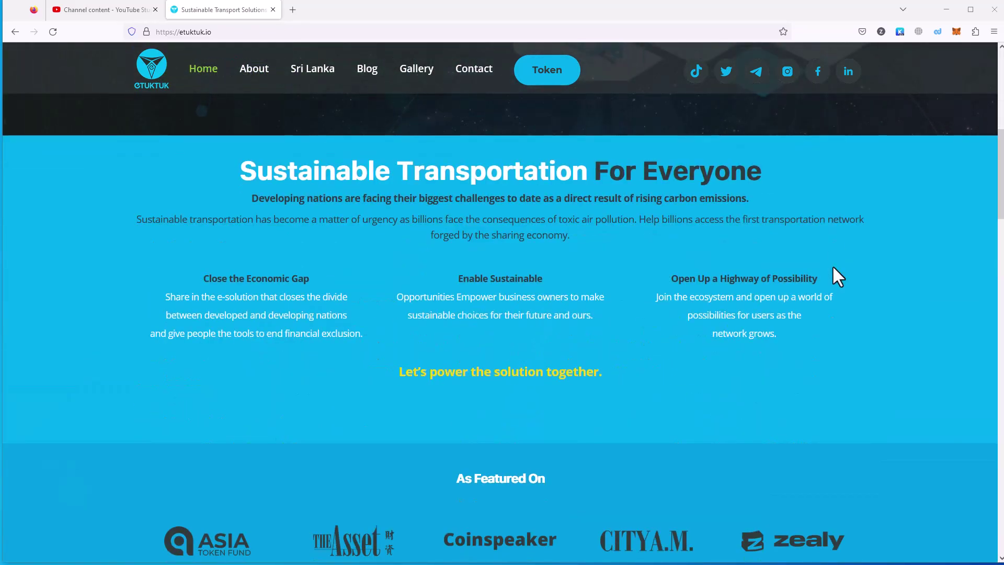
pyautogui.scroll(-3, 832, 265)
pyautogui.scroll(-3, 832, 264)
pyautogui.scroll(-1, 831, 264)
pyautogui.scroll(-3, 832, 264)
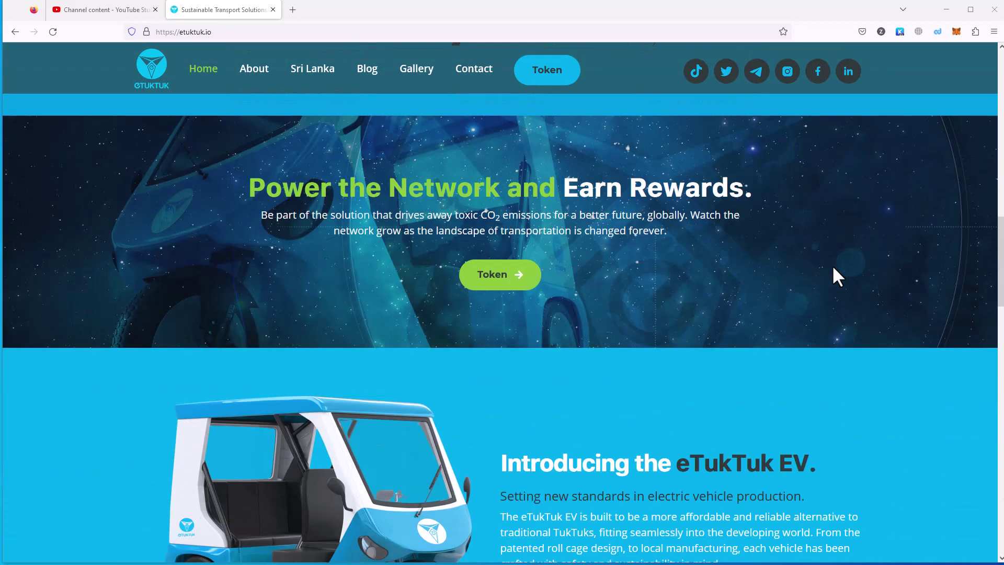
pyautogui.scroll(-2, 832, 264)
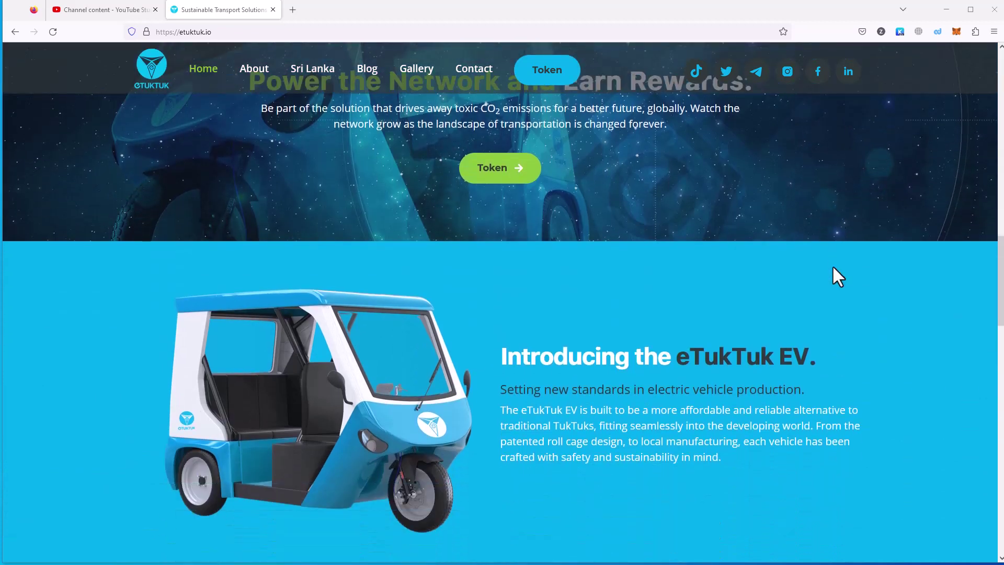
pyautogui.scroll(-1, 837, 275)
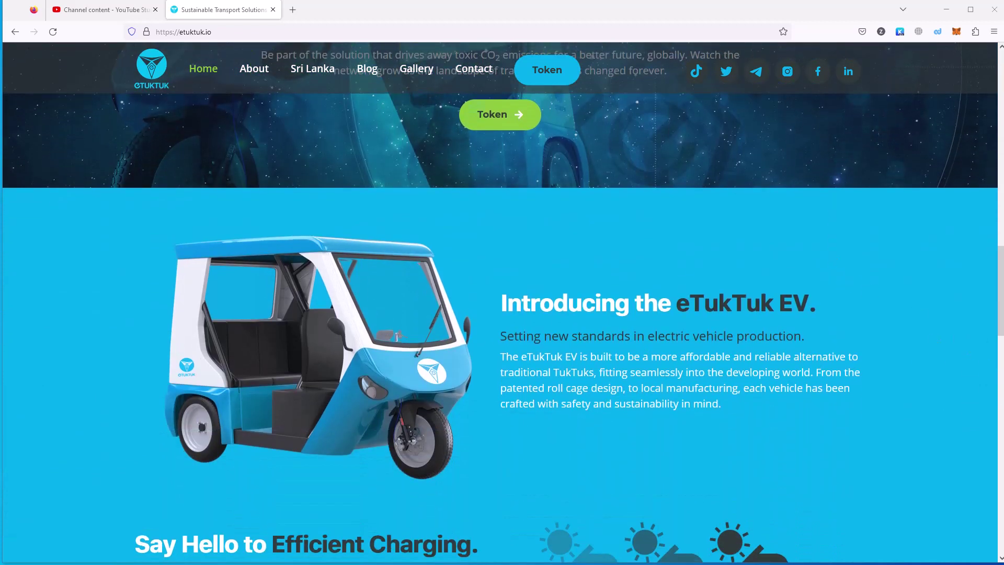
pyautogui.scroll(-2, 643, 419)
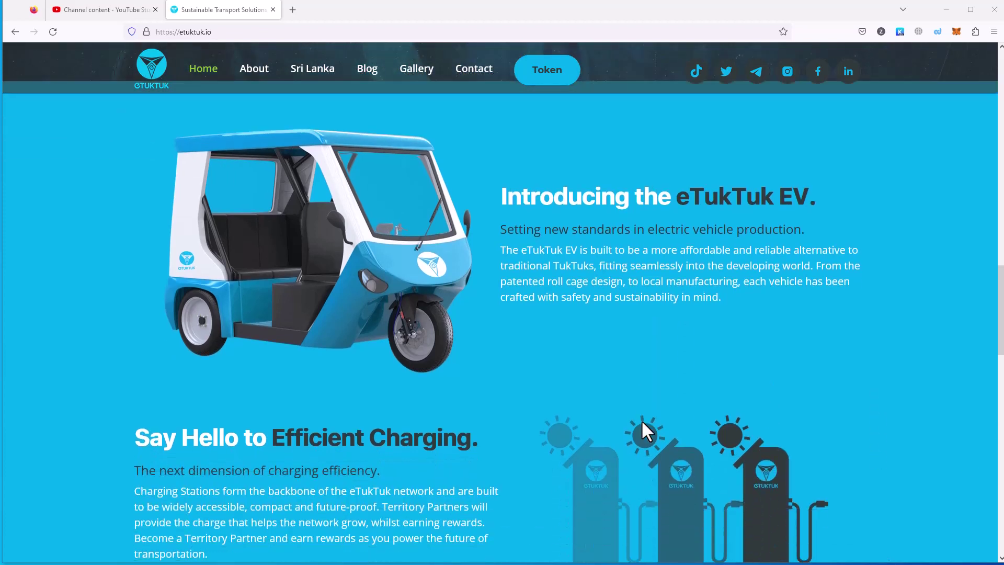
pyautogui.scroll(-1, 641, 419)
pyautogui.scroll(-1, 735, 429)
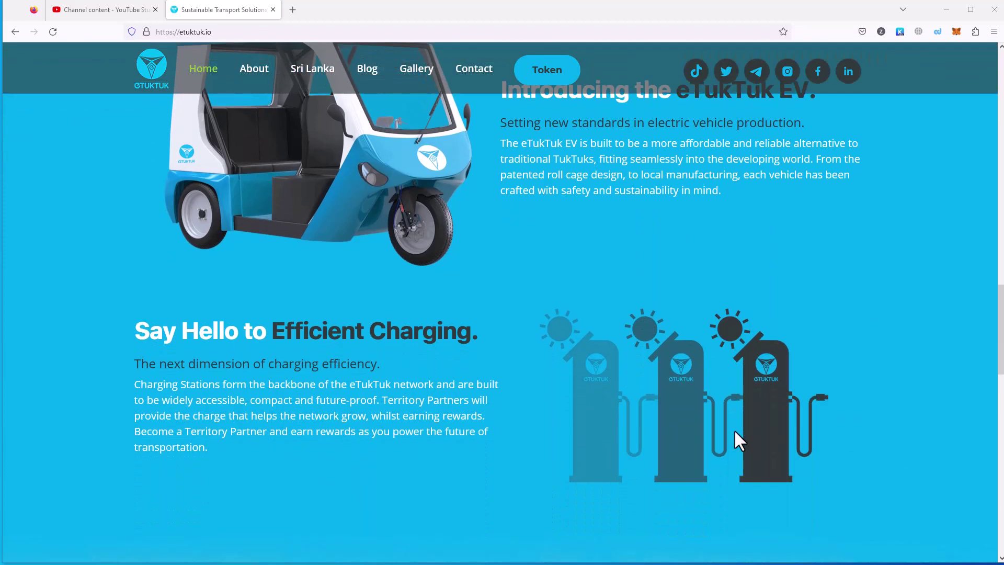
pyautogui.scroll(-2, 734, 429)
pyautogui.scroll(-1, 733, 429)
pyautogui.scroll(-1, 735, 431)
pyautogui.scroll(-1, 735, 430)
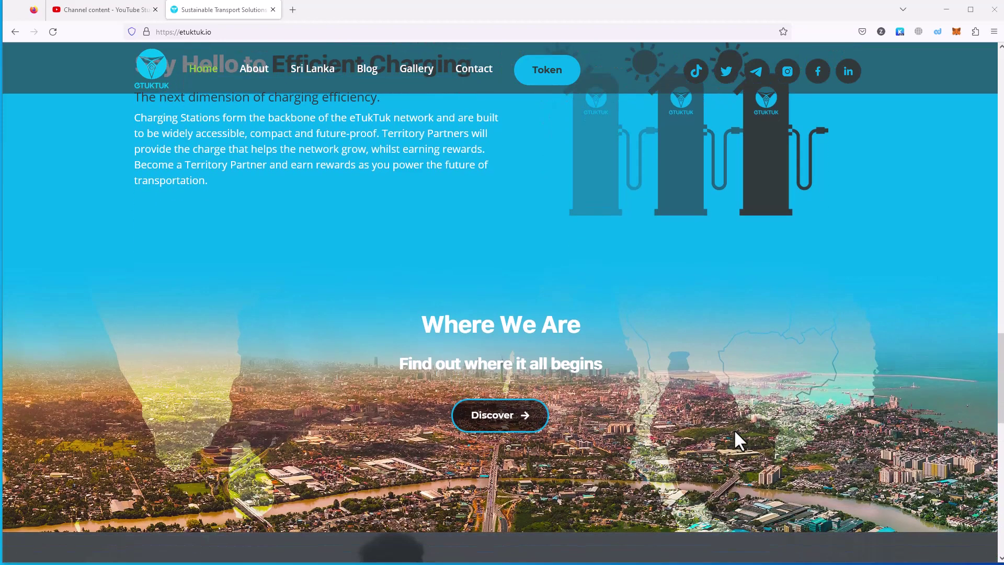
pyautogui.scroll(-1, 734, 428)
pyautogui.scroll(-2, 733, 428)
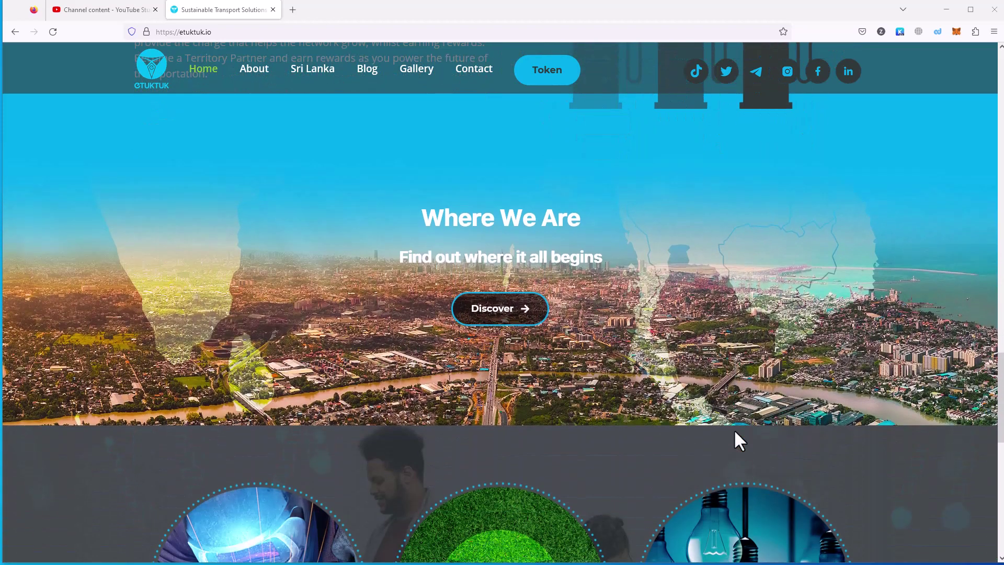
pyautogui.scroll(-1, 734, 429)
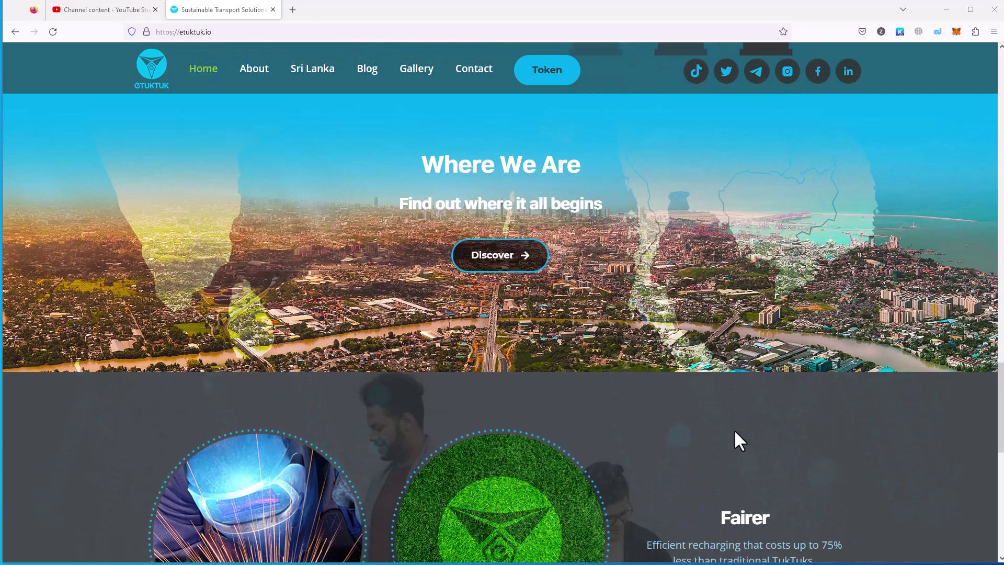
pyautogui.scroll(-1, 733, 429)
pyautogui.scroll(-1, 733, 429)
pyautogui.scroll(-1, 733, 429)
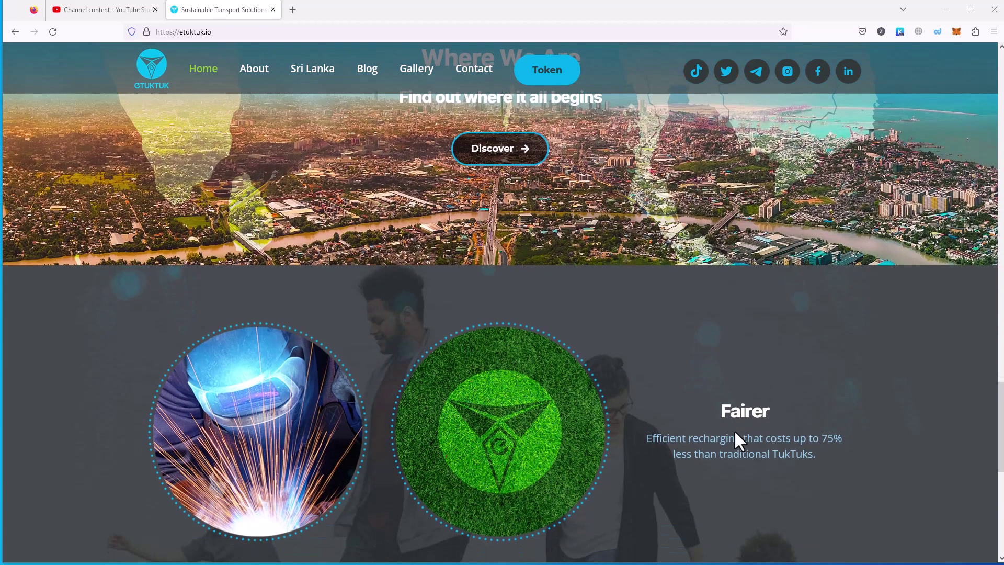
pyautogui.scroll(-1, 733, 429)
pyautogui.scroll(-2, 734, 429)
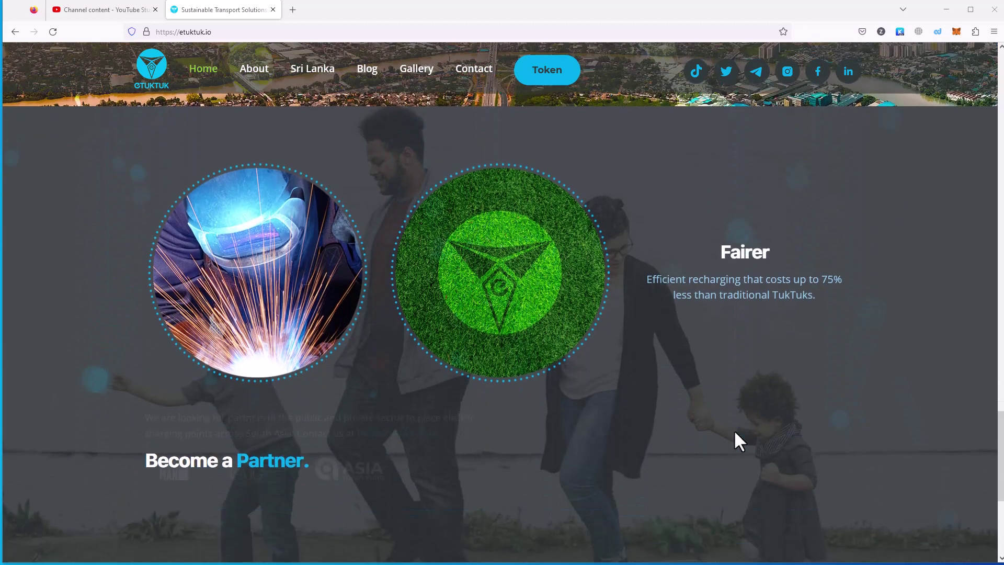
pyautogui.scroll(-1, 733, 428)
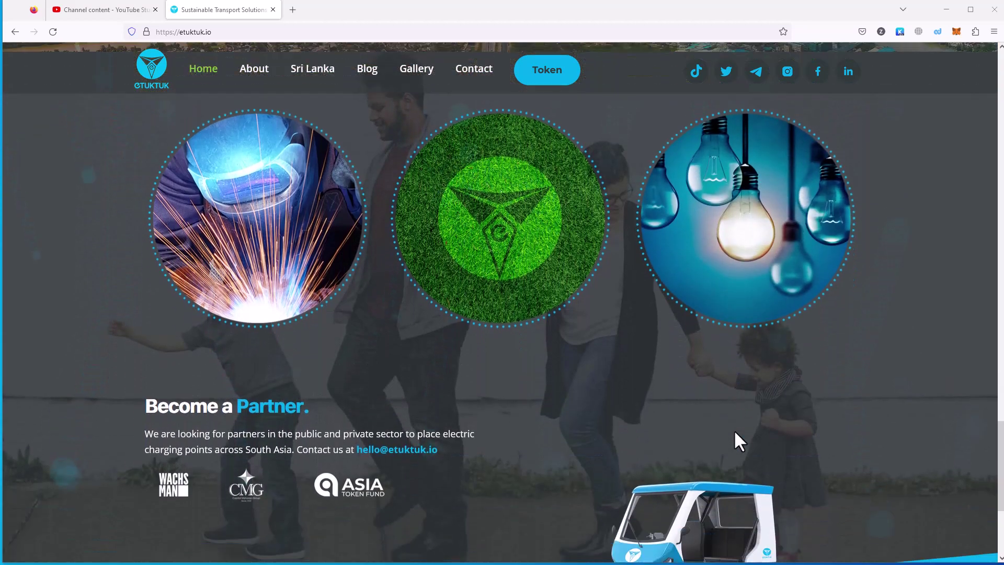
pyautogui.scroll(-2, 733, 428)
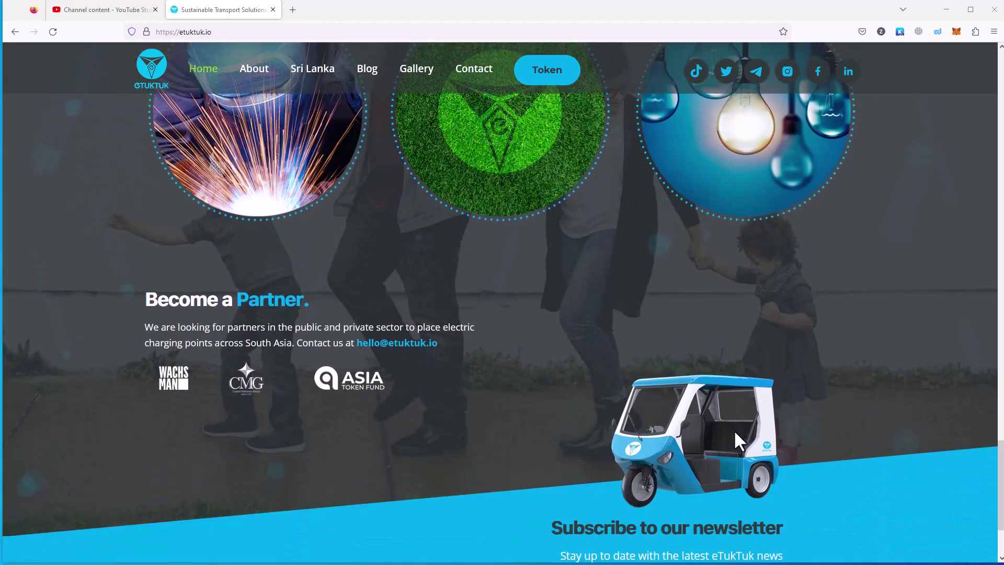
pyautogui.scroll(-2, 733, 429)
pyautogui.scroll(-1, 733, 429)
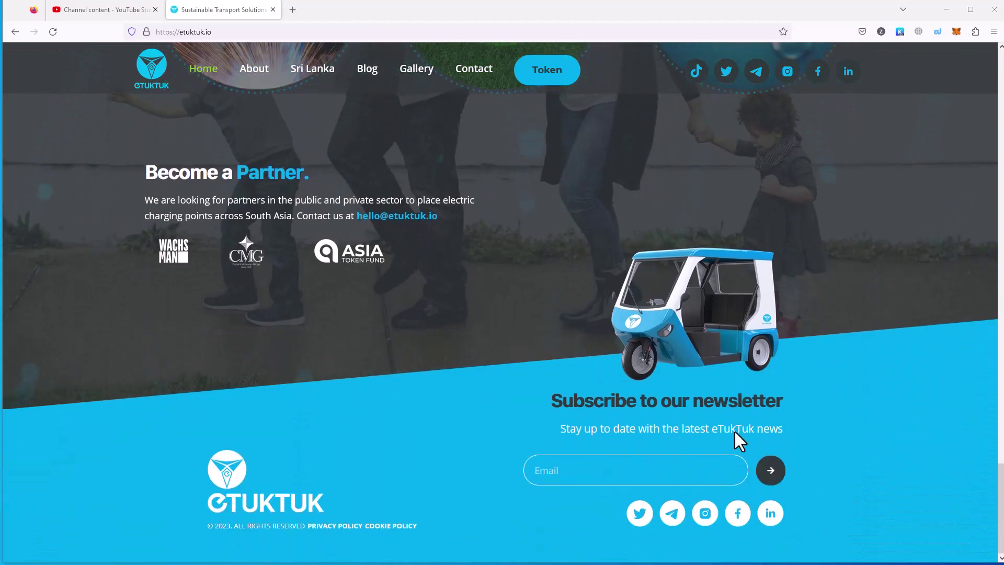
pyautogui.scroll(3, 732, 429)
pyautogui.scroll(3, 733, 429)
pyautogui.scroll(3, 733, 428)
pyautogui.scroll(3, 733, 429)
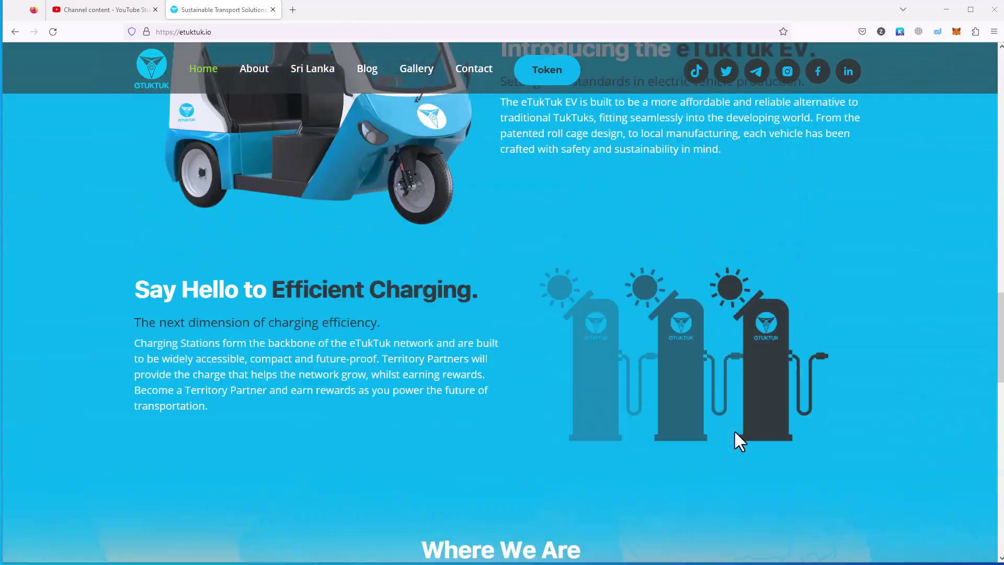
pyautogui.scroll(3, 734, 430)
pyautogui.scroll(3, 734, 429)
pyautogui.scroll(3, 735, 430)
pyautogui.scroll(3, 734, 430)
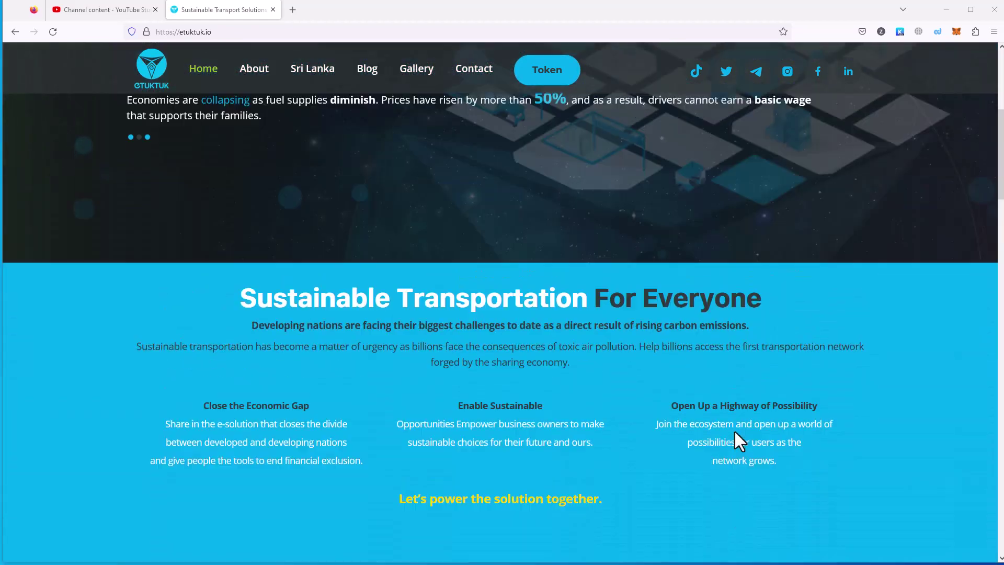
pyautogui.scroll(3, 733, 429)
pyautogui.scroll(-1, 733, 430)
pyautogui.scroll(-1, 733, 429)
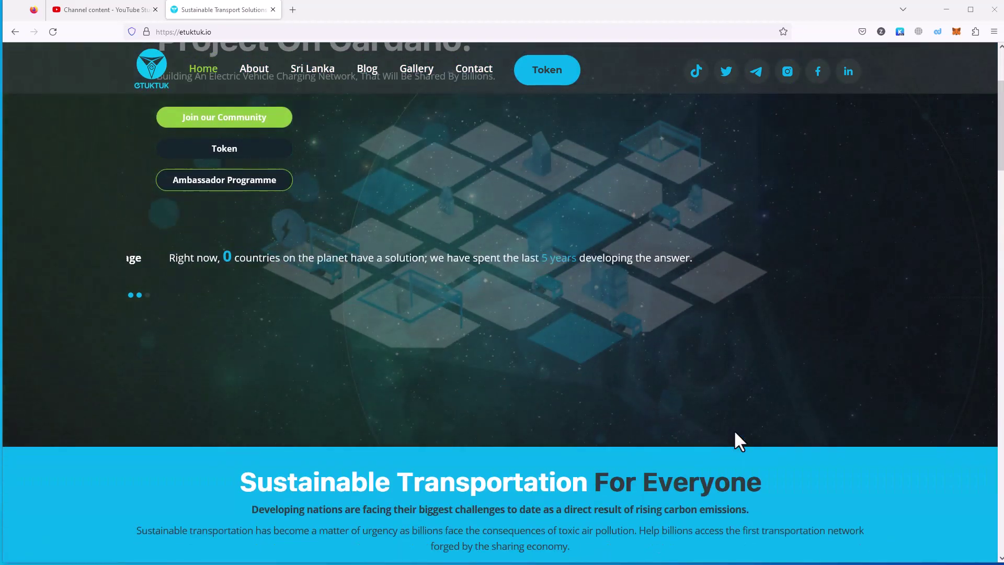
pyautogui.scroll(-1, 733, 429)
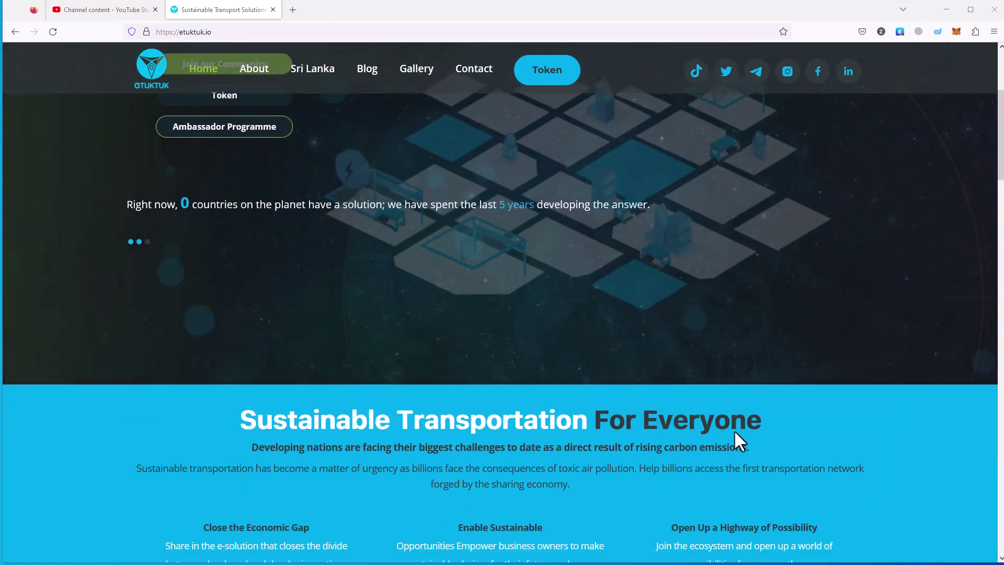
pyautogui.scroll(-1, 733, 429)
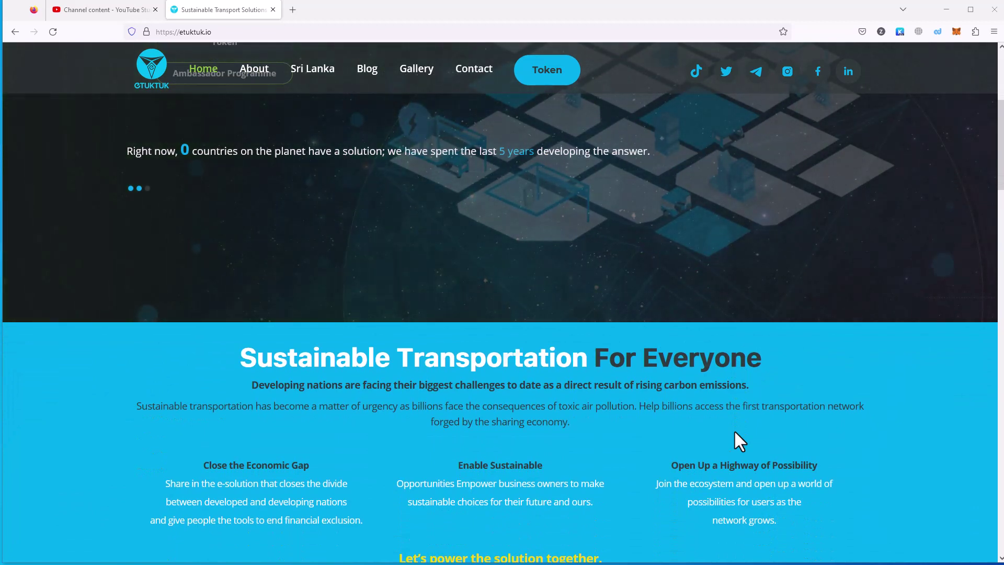
pyautogui.scroll(-2, 734, 430)
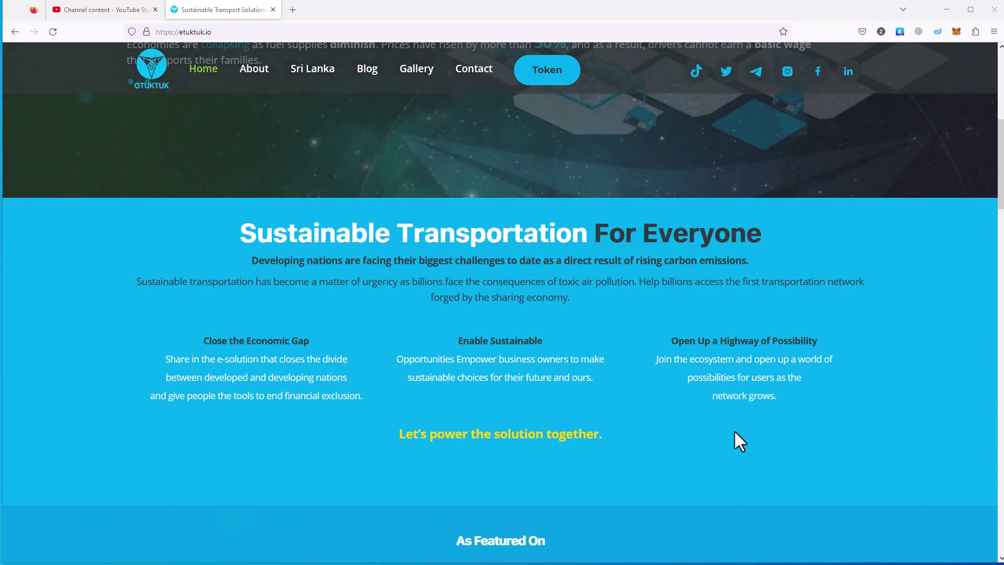
pyautogui.scroll(-1, 733, 429)
pyautogui.scroll(-1, 734, 429)
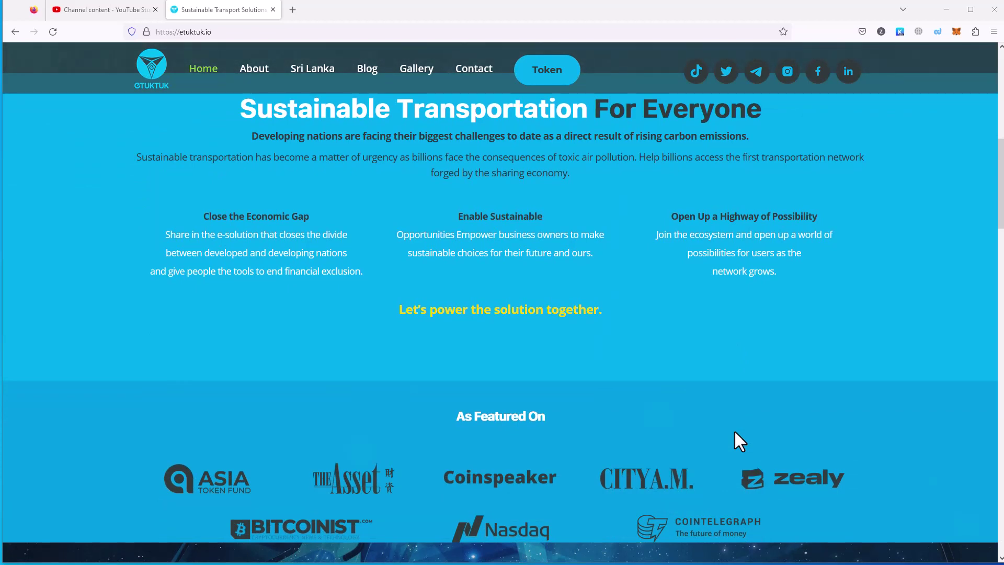
pyautogui.scroll(-2, 733, 429)
pyautogui.scroll(-1, 733, 429)
pyautogui.scroll(-1, 733, 429)
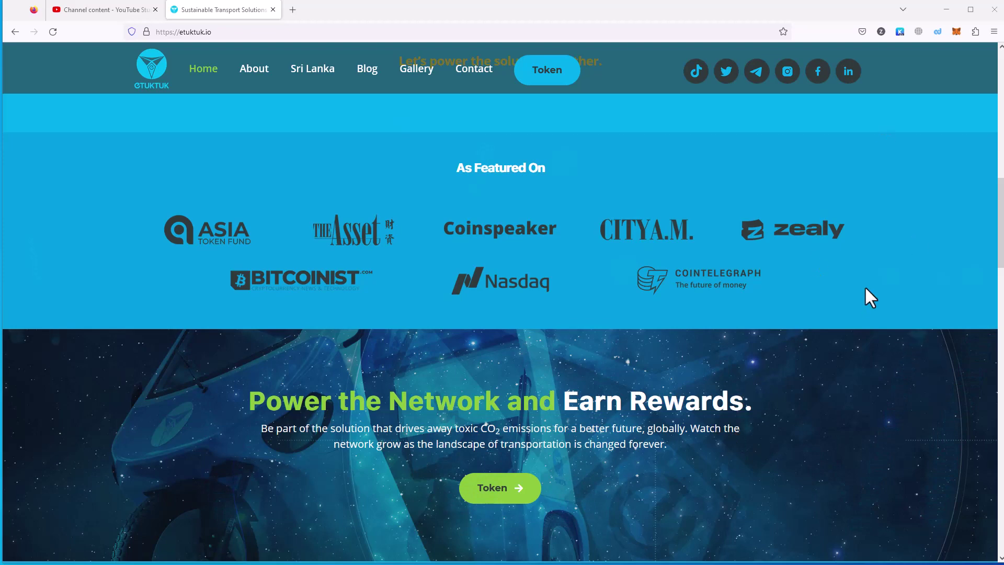
pyautogui.scroll(-2, 834, 333)
pyautogui.scroll(-2, 834, 336)
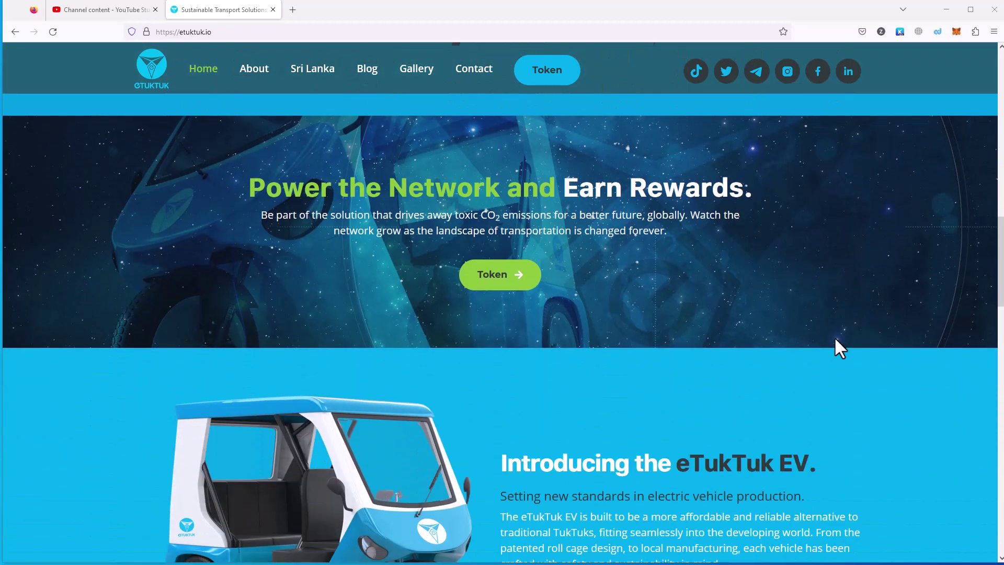
pyautogui.scroll(-2, 834, 336)
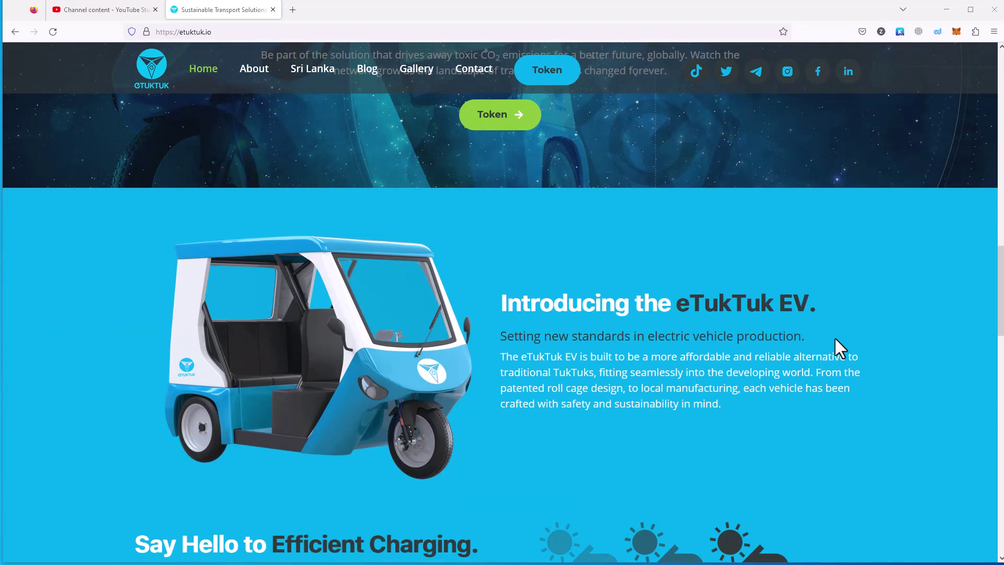
pyautogui.scroll(-1, 834, 337)
pyautogui.scroll(-1, 833, 336)
pyautogui.scroll(-2, 832, 336)
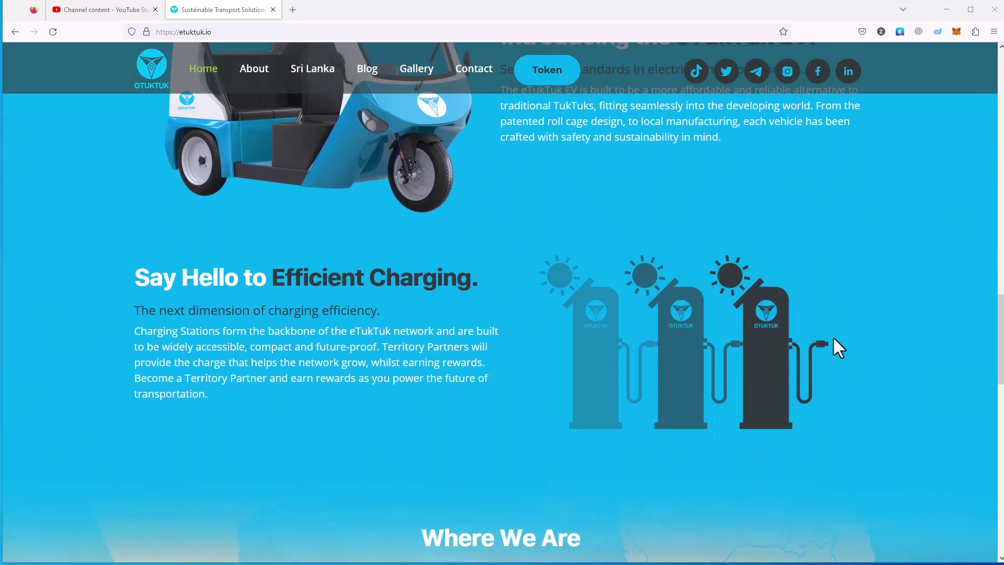
pyautogui.scroll(-2, 833, 336)
pyautogui.scroll(-2, 832, 335)
pyautogui.scroll(-1, 831, 336)
pyautogui.scroll(-2, 832, 336)
pyautogui.scroll(-3, 832, 335)
pyautogui.scroll(-2, 832, 336)
pyautogui.scroll(-1, 832, 336)
pyautogui.scroll(-2, 832, 336)
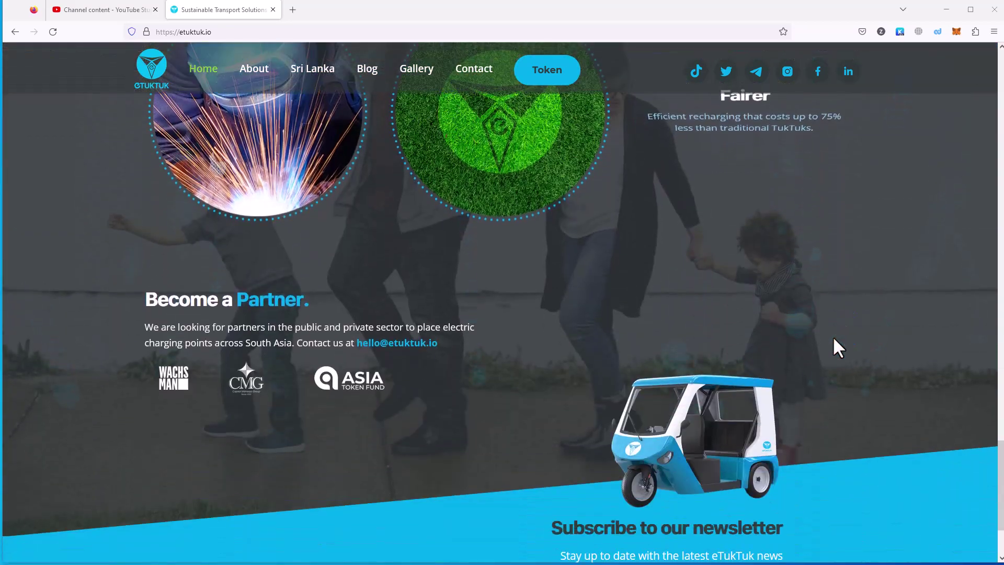
pyautogui.scroll(-1, 832, 336)
pyautogui.scroll(-1, 832, 336)
pyautogui.scroll(4, 832, 336)
pyautogui.scroll(4, 832, 335)
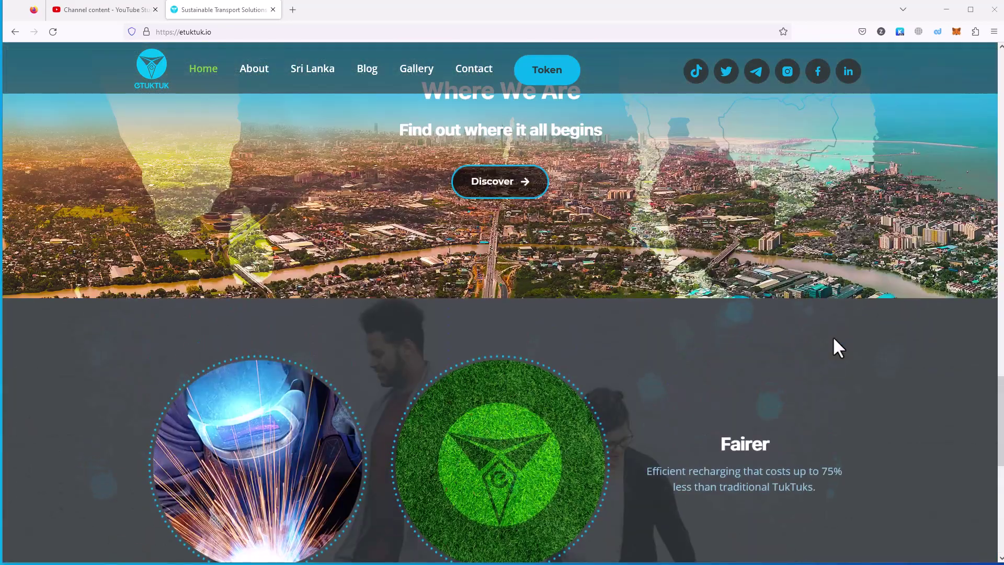
pyautogui.scroll(2, 831, 336)
pyautogui.scroll(4, 832, 336)
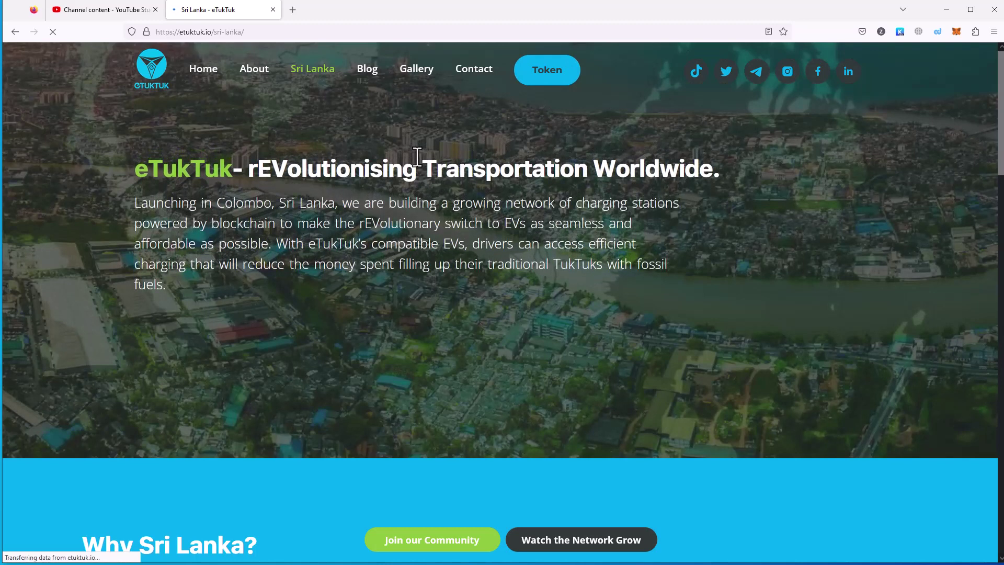
# Go to the eTukTuk Blog page from the top navigation bar
pyautogui.click(367, 69)
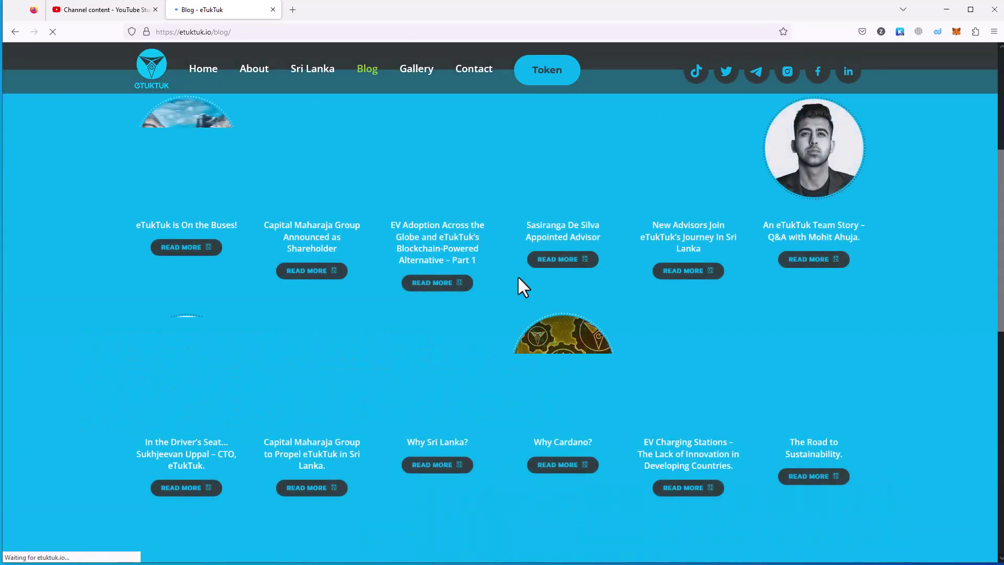
pyautogui.scroll(-5, 517, 276)
pyautogui.scroll(-5, 517, 275)
pyautogui.scroll(-3, 517, 275)
pyautogui.scroll(8, 516, 275)
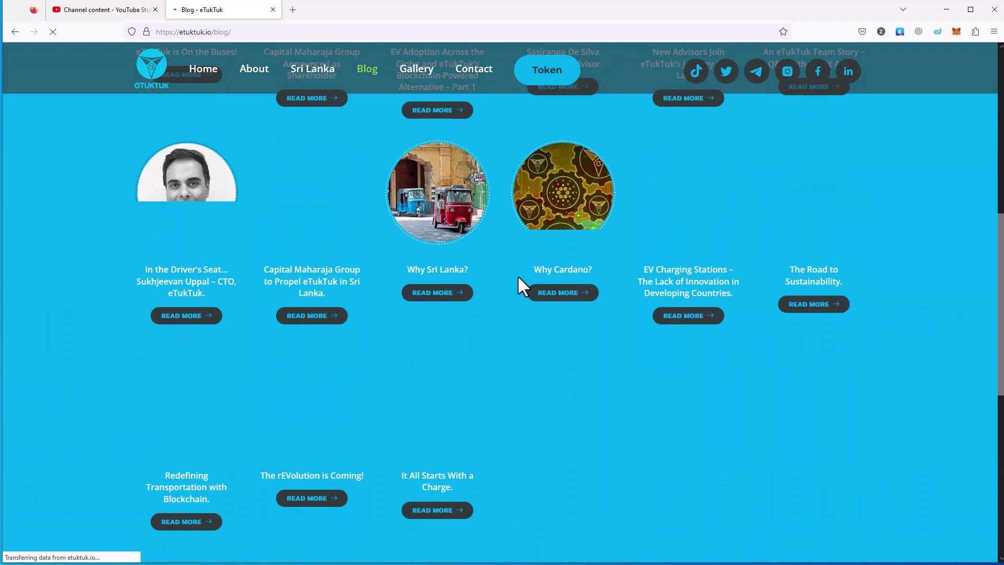
pyautogui.scroll(5, 517, 275)
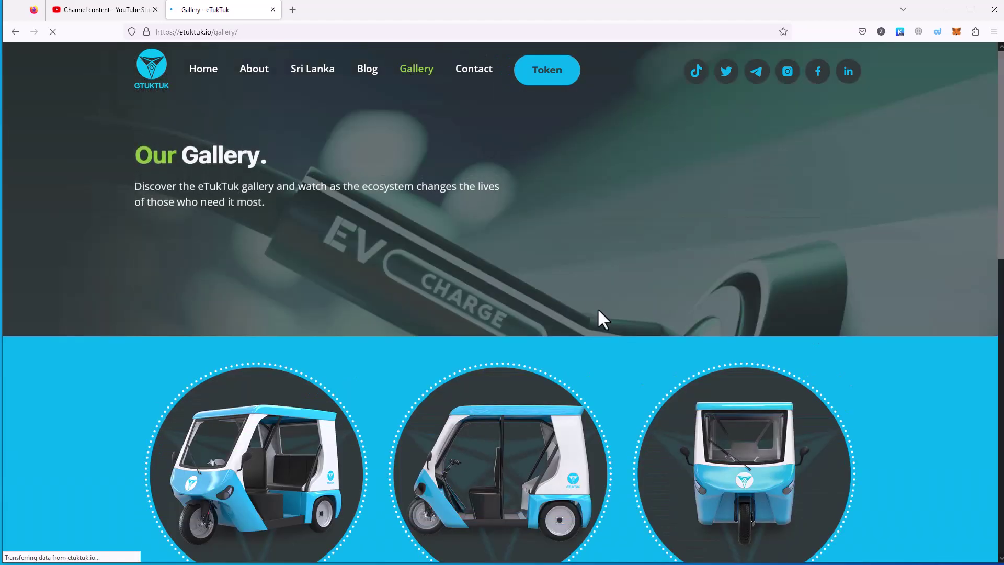
pyautogui.scroll(-4, 597, 307)
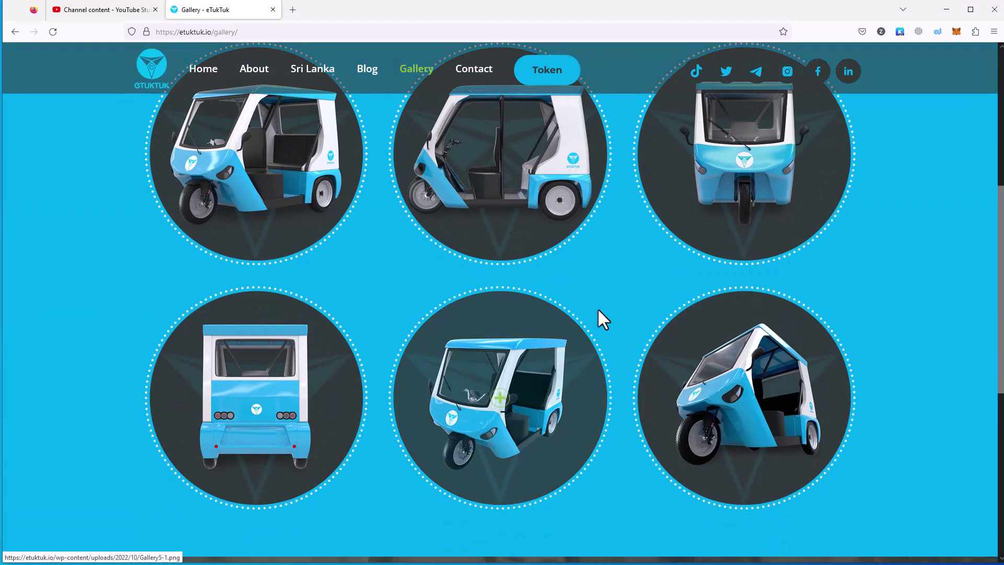
pyautogui.scroll(-4, 597, 307)
pyautogui.scroll(-2, 597, 307)
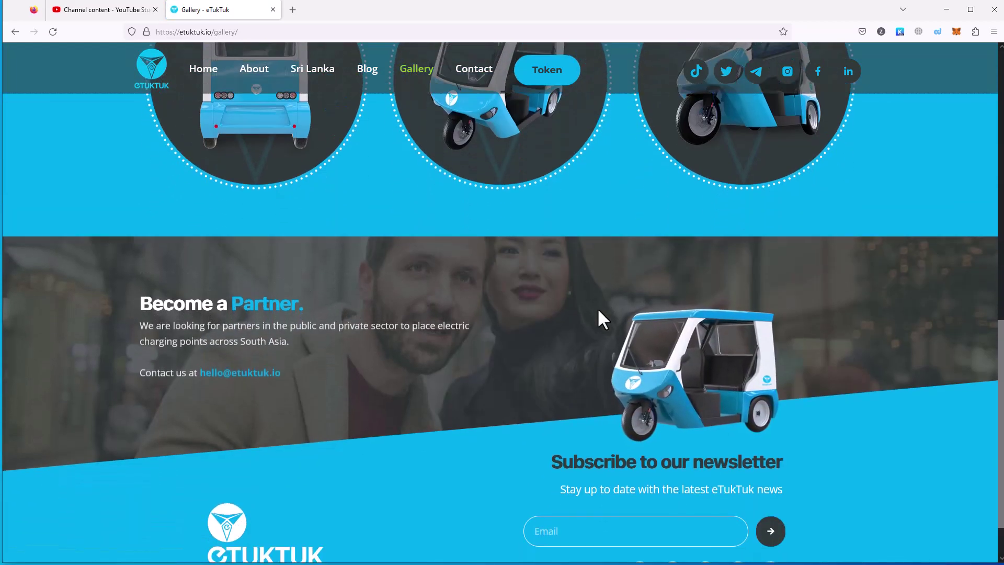
pyautogui.scroll(-1, 597, 308)
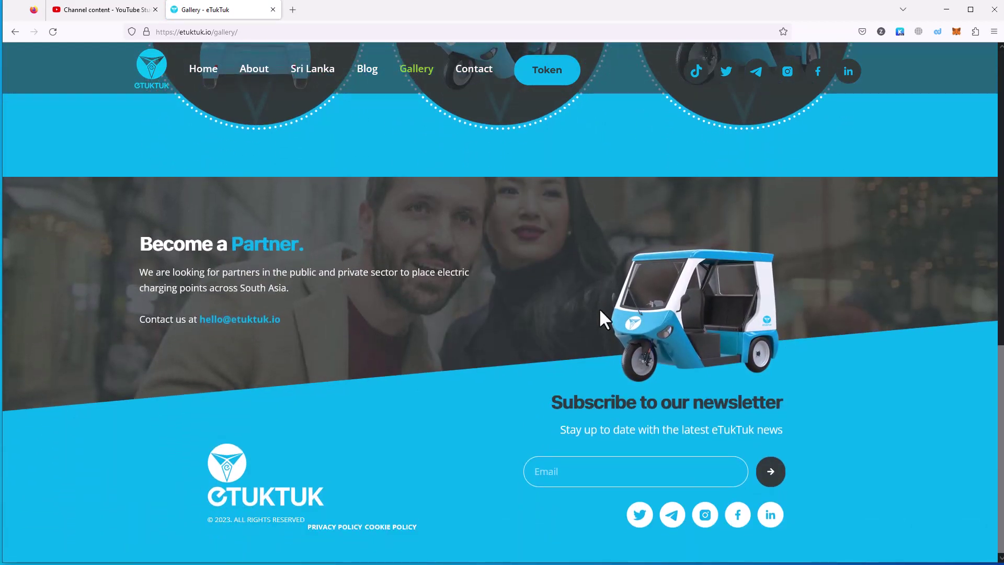
pyautogui.scroll(3, 598, 308)
pyautogui.scroll(3, 599, 307)
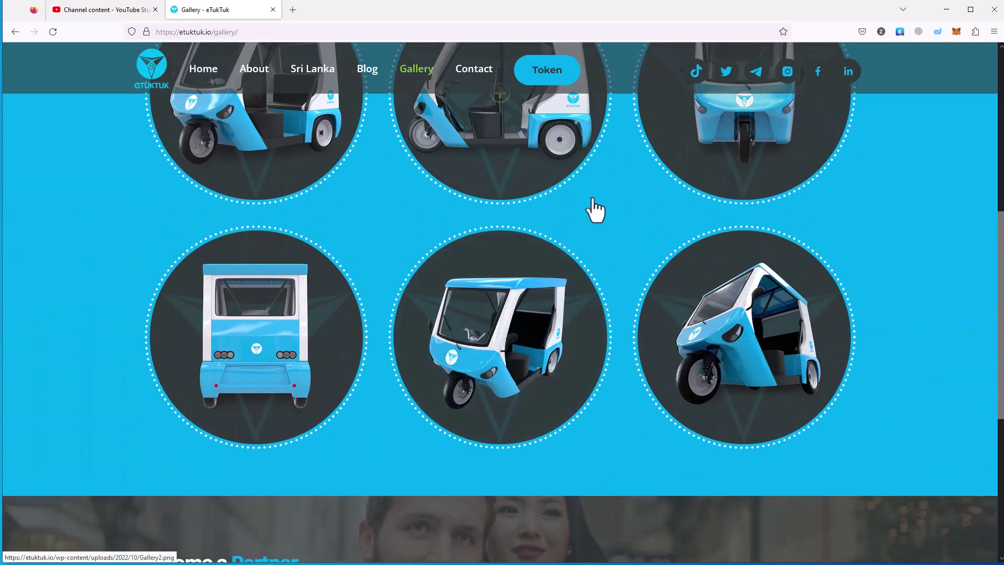
pyautogui.scroll(2, 596, 208)
pyautogui.scroll(5, 596, 208)
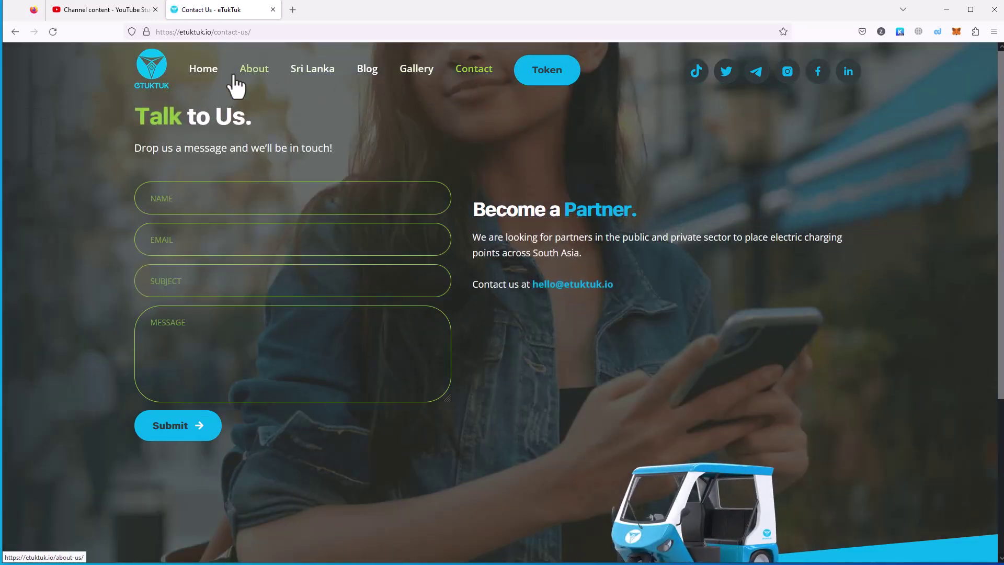
# Return to the eTukTuk Home page, then select Home again to reload it at the top
pyautogui.click(206, 71)
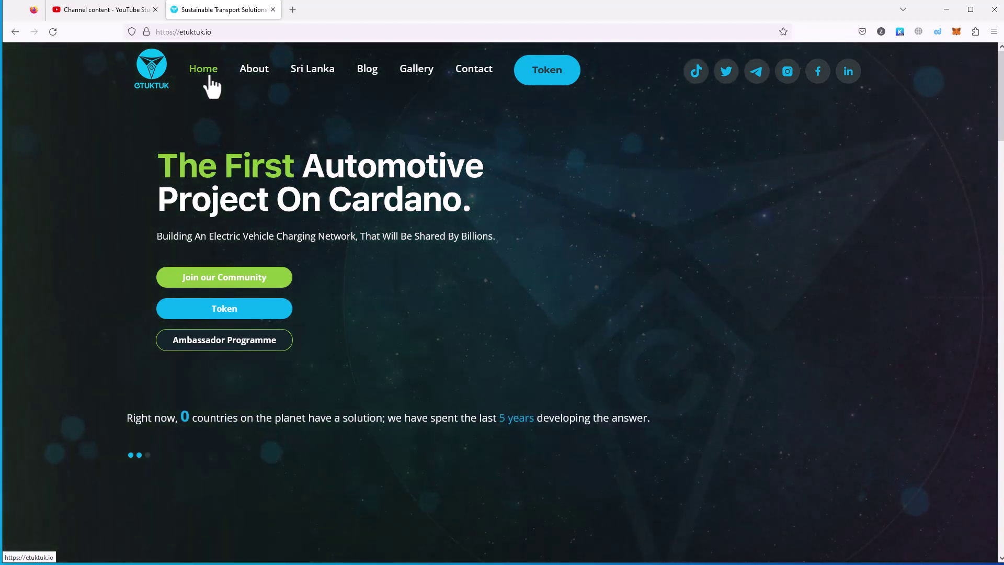
pyautogui.scroll(-3, 212, 82)
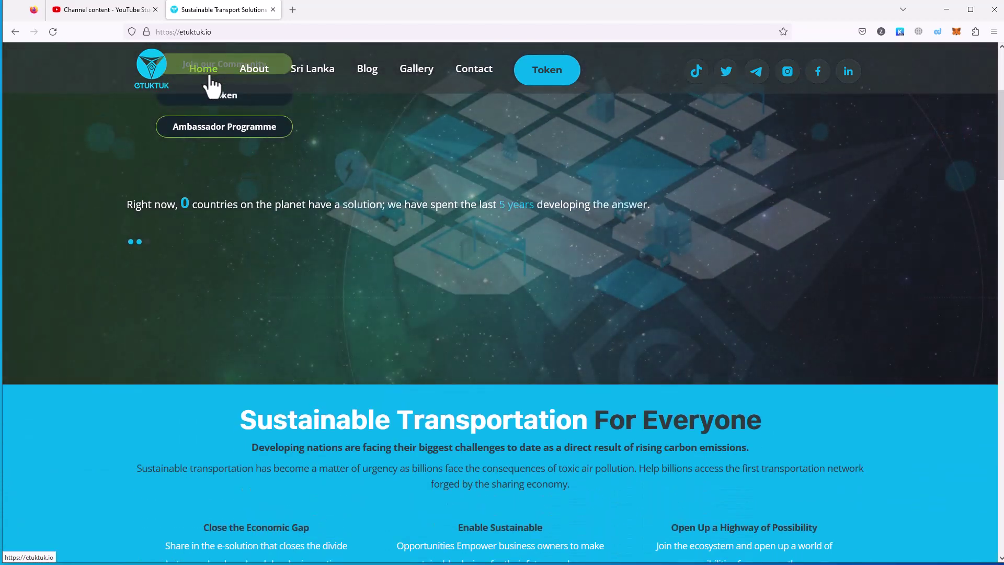
pyautogui.click(204, 69)
pyautogui.scroll(-5, 212, 82)
pyautogui.scroll(-5, 212, 83)
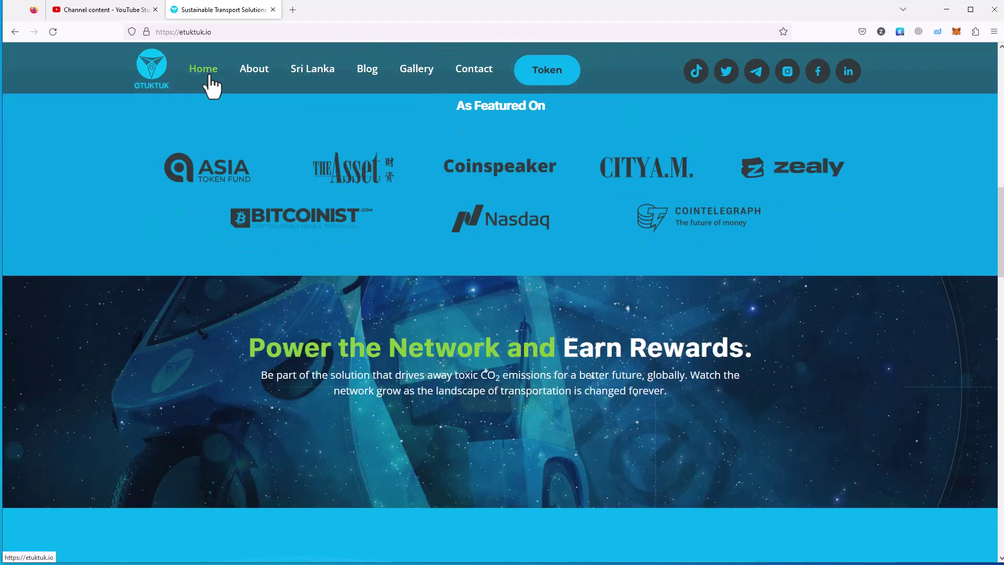
pyautogui.scroll(-5, 212, 83)
pyautogui.scroll(-5, 212, 82)
pyautogui.scroll(-5, 212, 83)
pyautogui.scroll(-3, 211, 82)
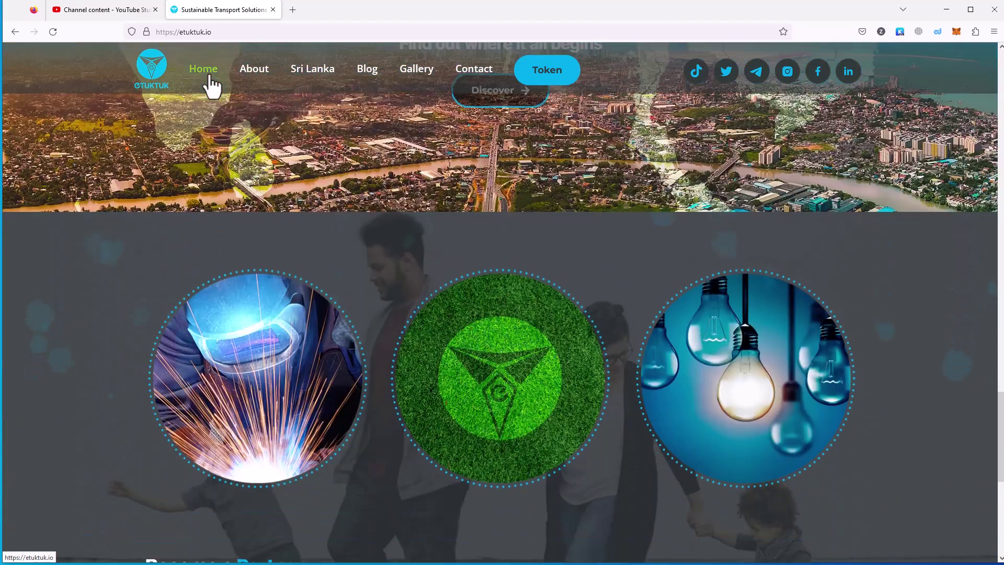
pyautogui.scroll(-5, 212, 82)
pyautogui.scroll(-5, 212, 83)
pyautogui.scroll(-3, 212, 82)
pyautogui.scroll(-3, 212, 82)
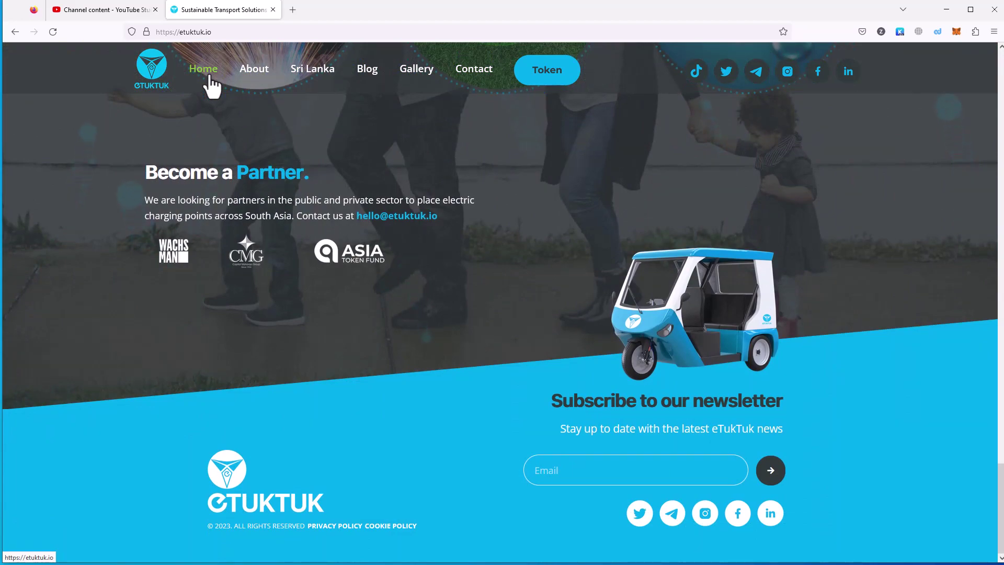
pyautogui.scroll(5, 212, 82)
pyautogui.scroll(5, 212, 82)
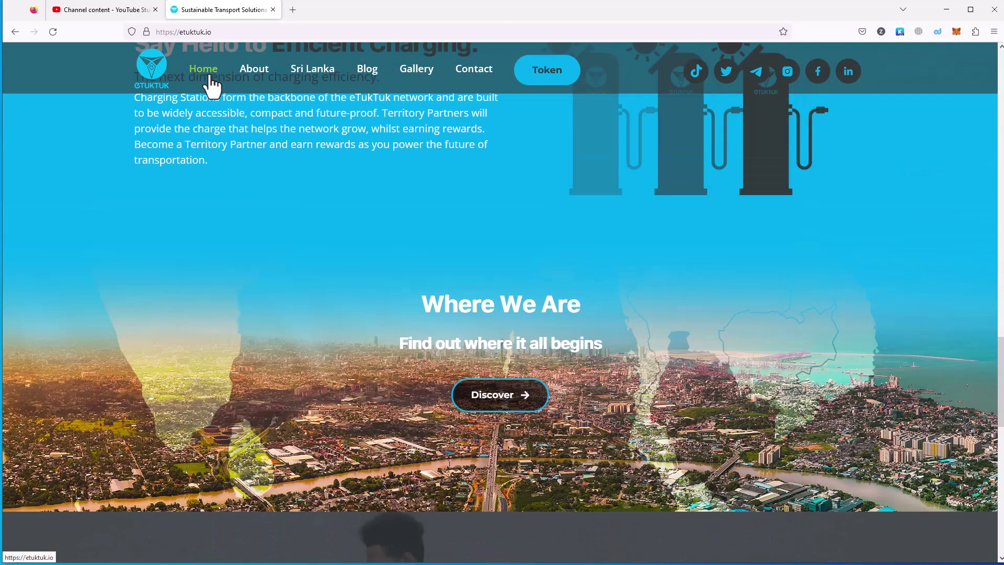
pyautogui.scroll(4, 211, 82)
pyautogui.scroll(3, 212, 82)
pyautogui.scroll(2, 211, 83)
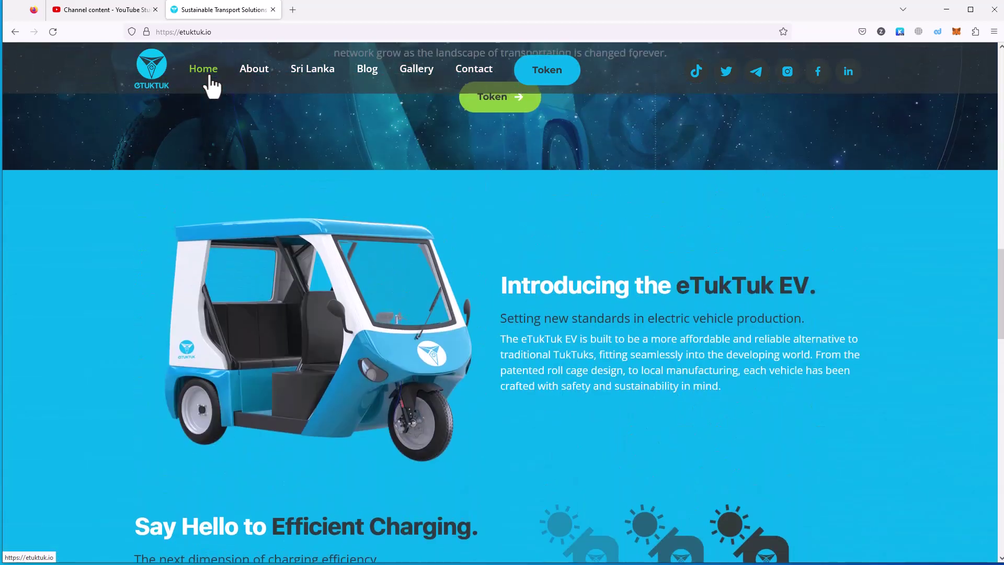
pyautogui.scroll(2, 212, 83)
pyautogui.scroll(3, 212, 82)
pyautogui.scroll(-4, 211, 83)
pyautogui.scroll(3, 212, 82)
pyautogui.scroll(-5, 212, 83)
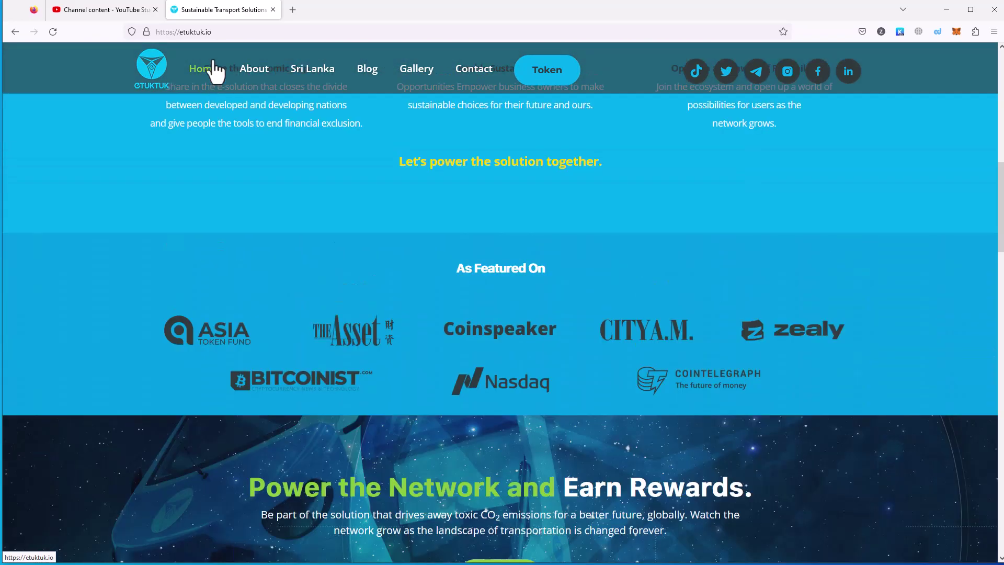
pyautogui.click(207, 71)
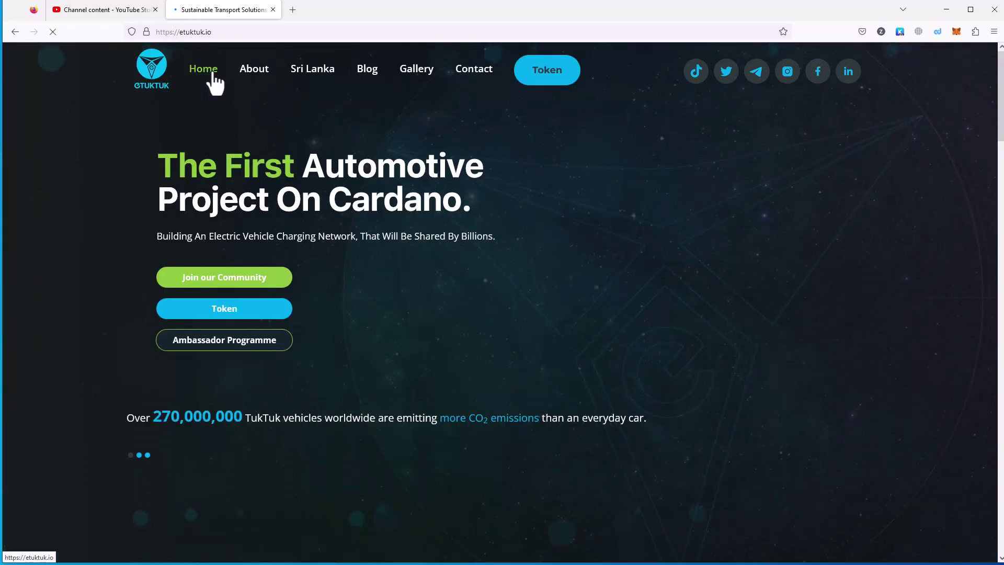
pyautogui.scroll(-1, 423, 153)
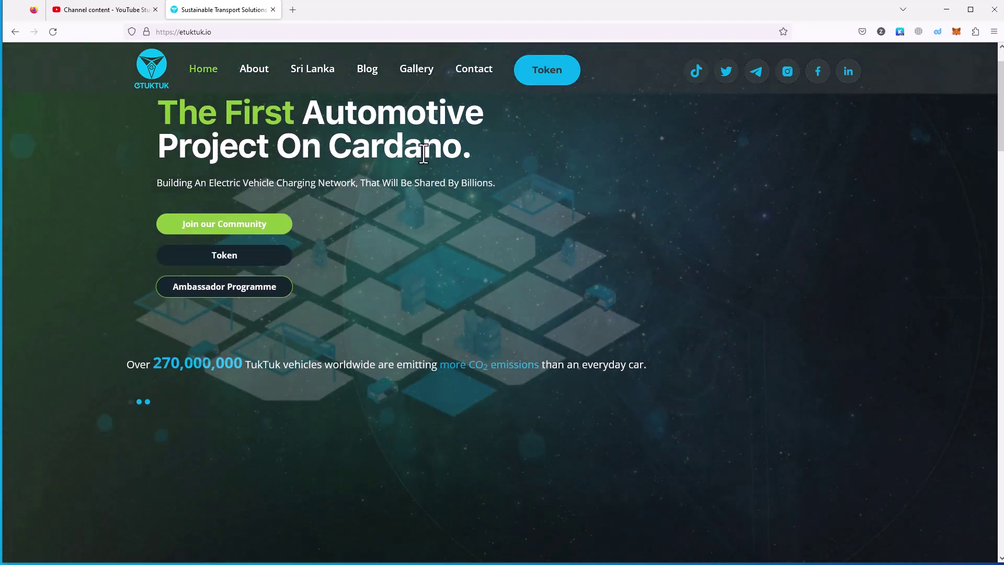
pyautogui.scroll(-1, 422, 154)
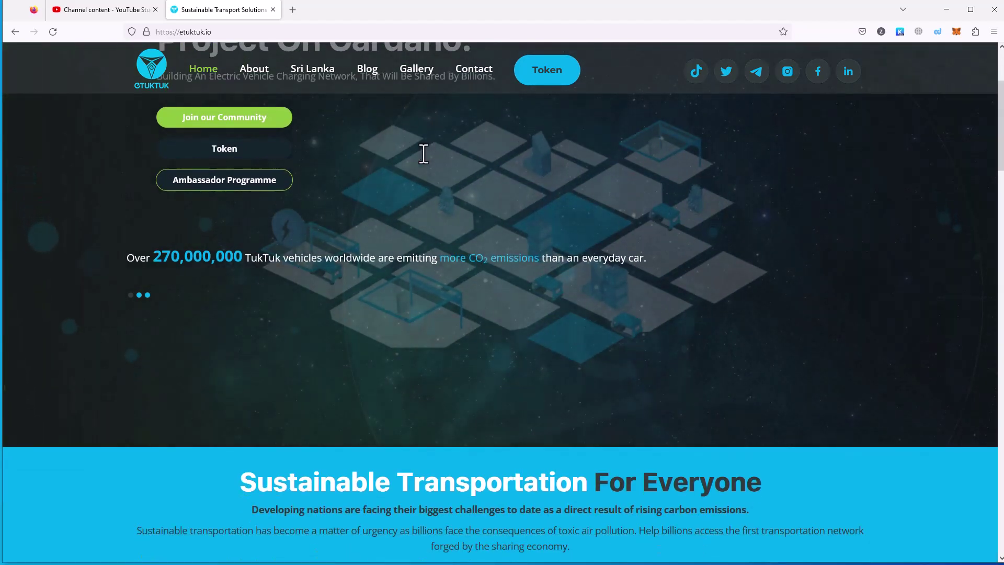
pyautogui.scroll(-2, 423, 154)
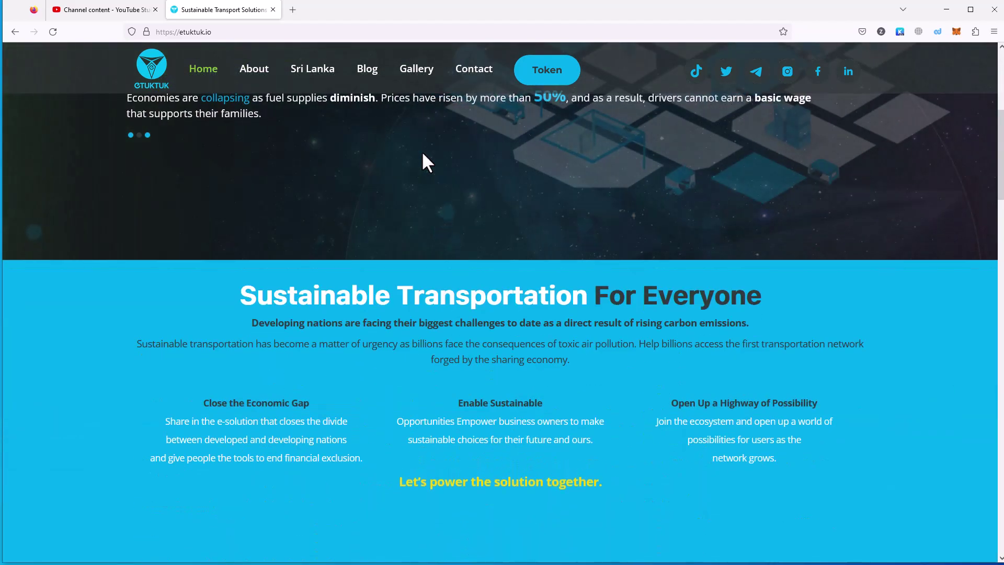
pyautogui.scroll(-1, 422, 150)
pyautogui.scroll(-1, 422, 150)
pyautogui.scroll(-1, 421, 151)
pyautogui.scroll(-2, 421, 150)
pyautogui.scroll(-1, 421, 150)
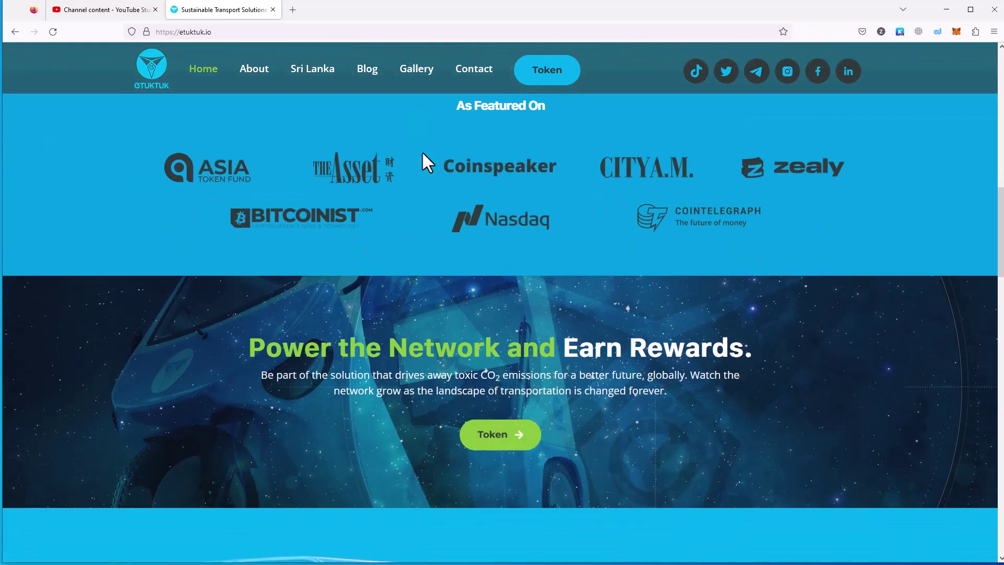
pyautogui.scroll(-1, 422, 150)
pyautogui.scroll(-2, 421, 150)
pyautogui.scroll(-2, 421, 150)
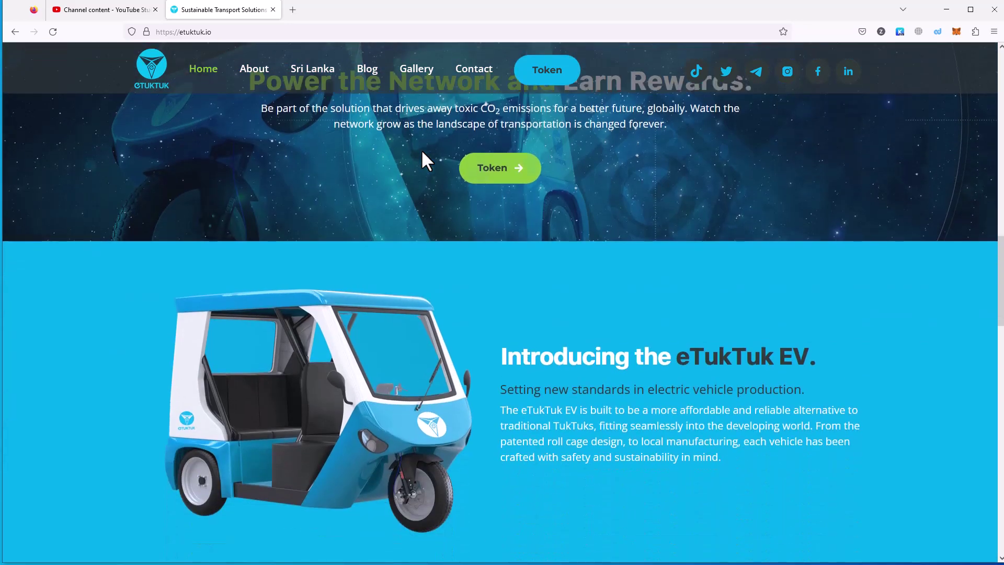
pyautogui.scroll(-2, 421, 150)
pyautogui.scroll(-1, 422, 150)
pyautogui.scroll(-1, 422, 149)
pyautogui.scroll(-3, 422, 149)
pyautogui.scroll(-2, 421, 149)
pyautogui.scroll(1, 421, 149)
pyautogui.scroll(3, 421, 149)
pyautogui.scroll(-3, 421, 149)
pyautogui.scroll(-3, 421, 150)
pyautogui.scroll(-1, 421, 150)
pyautogui.scroll(-4, 421, 149)
pyautogui.scroll(-3, 420, 149)
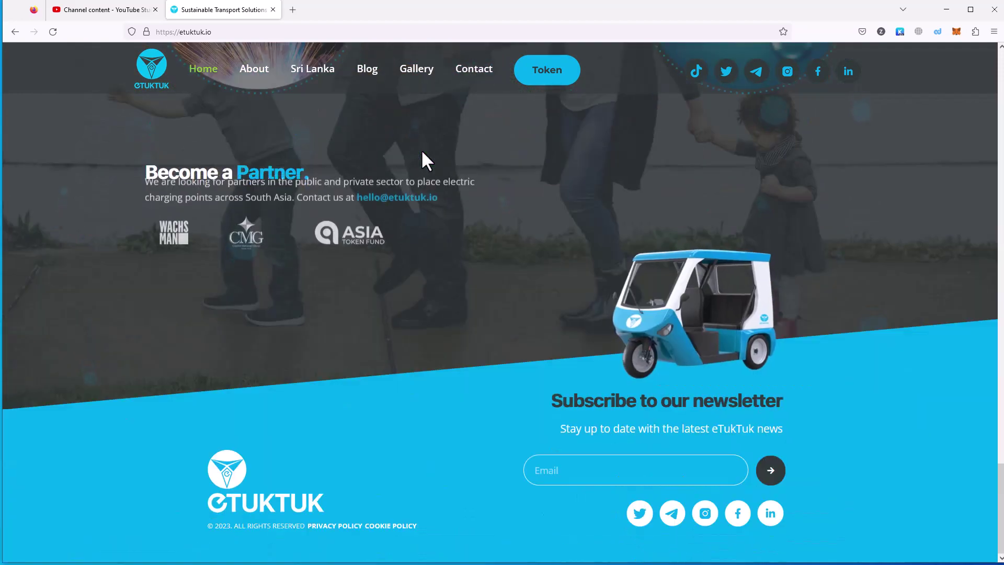
pyautogui.scroll(3, 421, 149)
pyautogui.scroll(3, 421, 150)
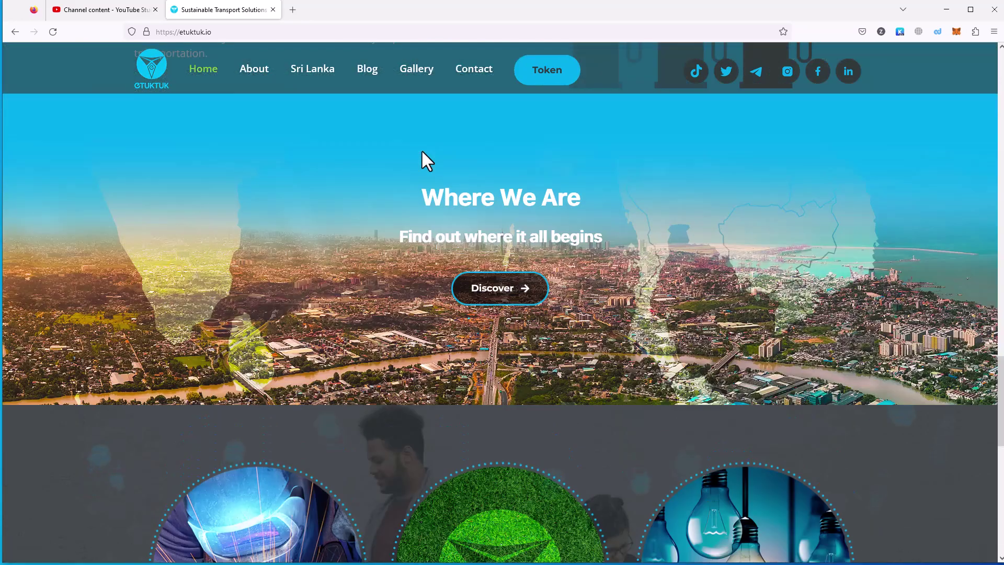
pyautogui.scroll(4, 421, 149)
pyautogui.scroll(3, 421, 149)
pyautogui.scroll(3, 421, 149)
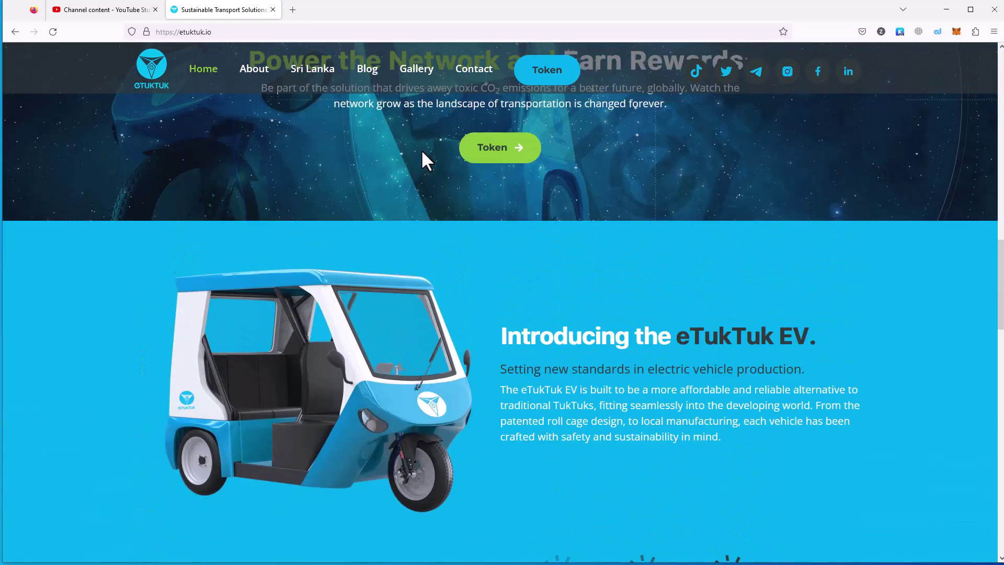
pyautogui.scroll(3, 422, 150)
pyautogui.scroll(2, 421, 149)
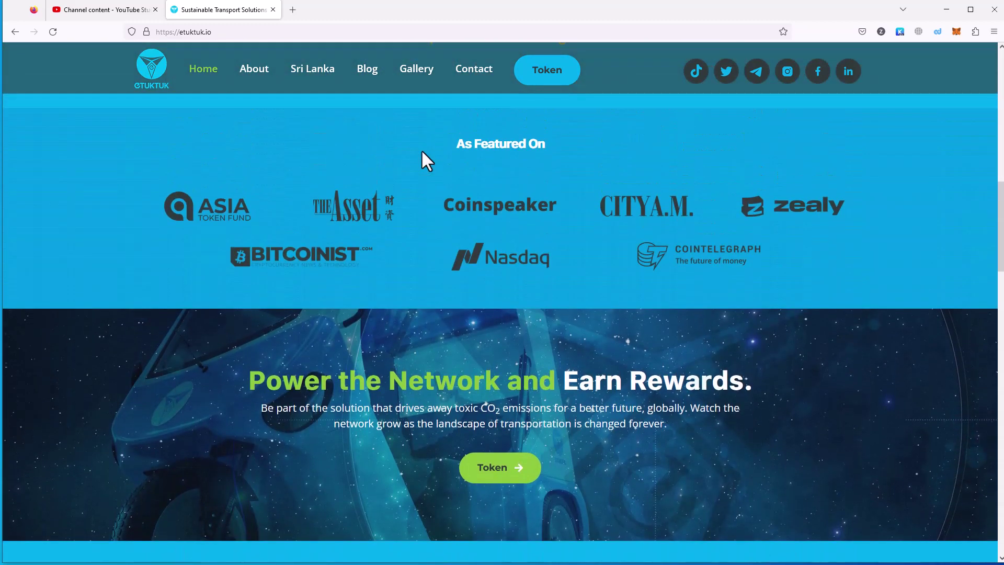
pyautogui.scroll(3, 421, 148)
pyautogui.scroll(3, 421, 149)
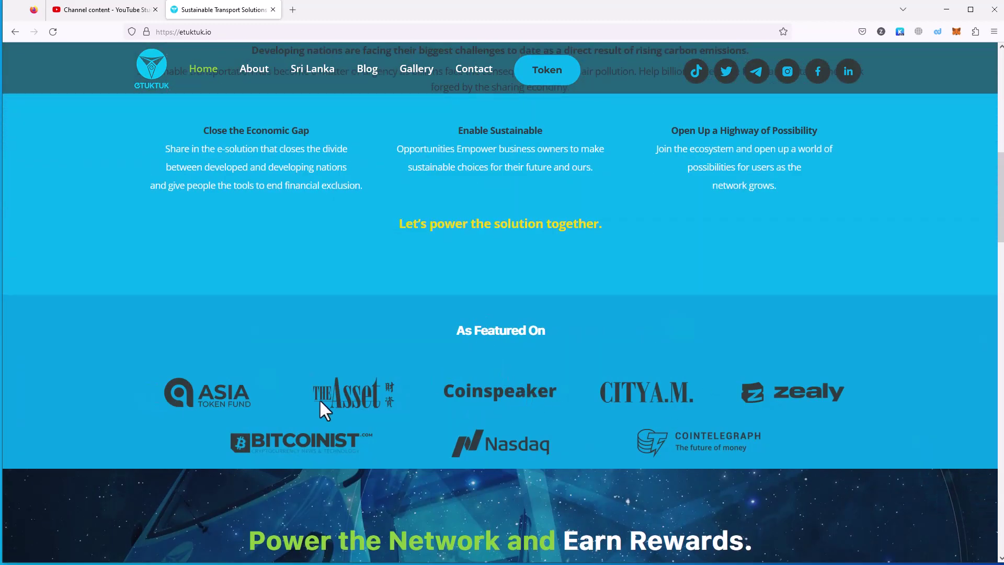
pyautogui.scroll(3, 622, 335)
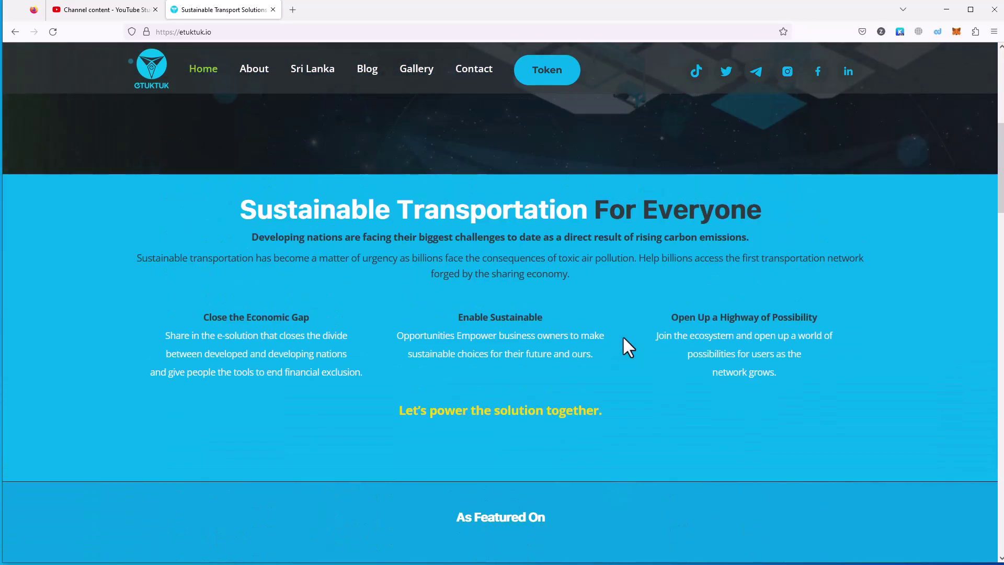
pyautogui.scroll(1, 622, 335)
pyautogui.scroll(3, 622, 335)
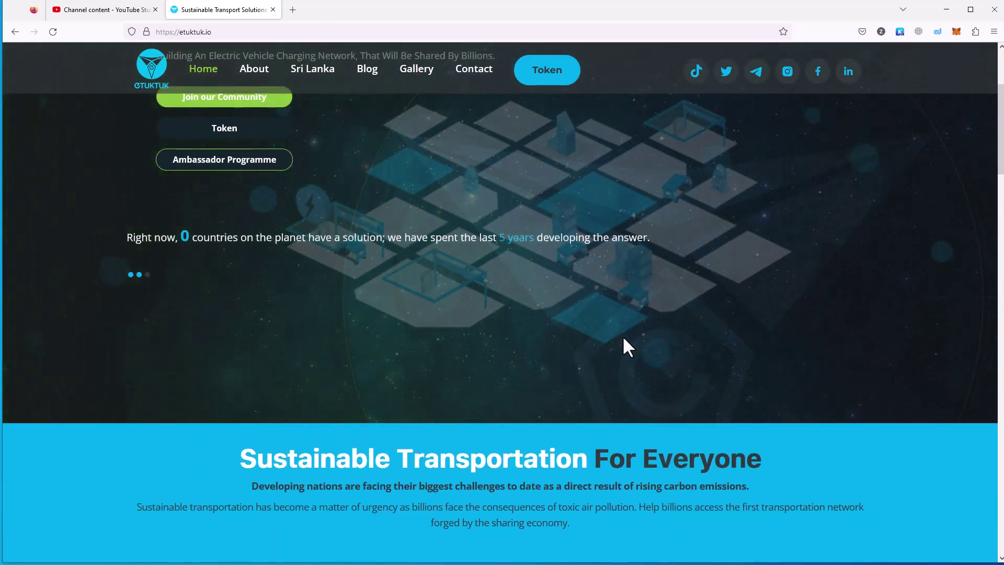
pyautogui.scroll(3, 622, 335)
pyautogui.scroll(-5, 622, 336)
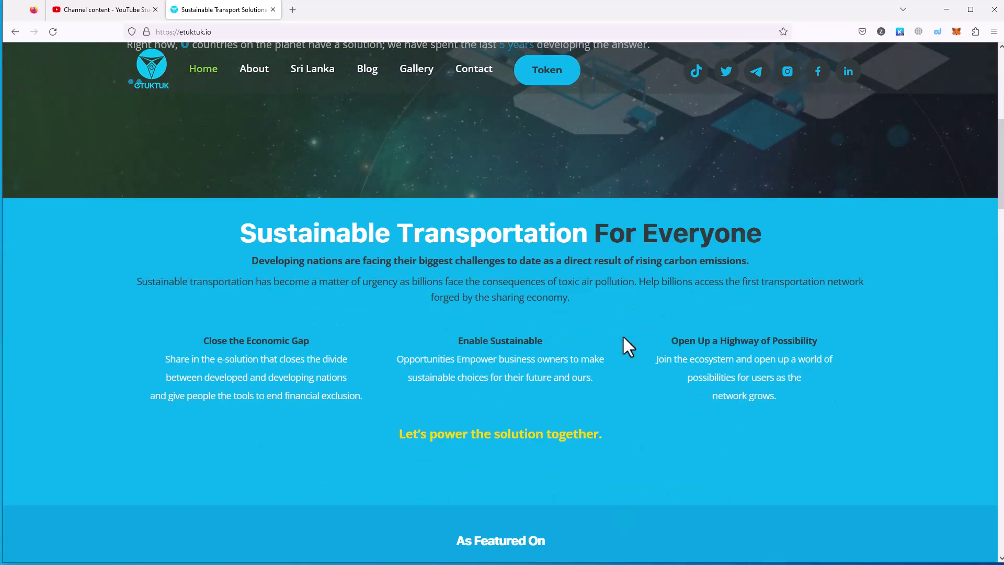
pyautogui.scroll(-5, 622, 335)
pyautogui.scroll(-5, 622, 334)
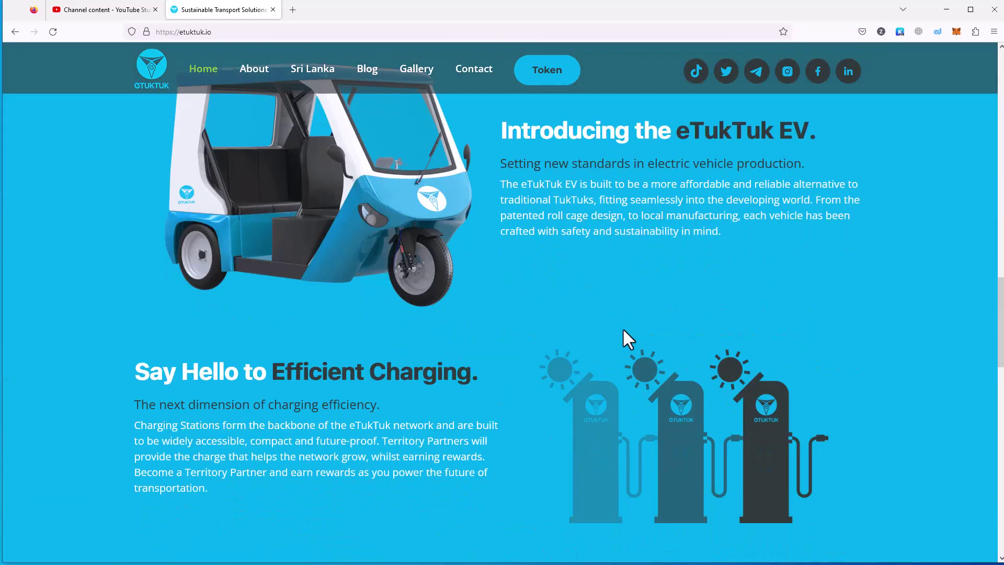
pyautogui.scroll(-5, 627, 339)
pyautogui.scroll(-5, 628, 338)
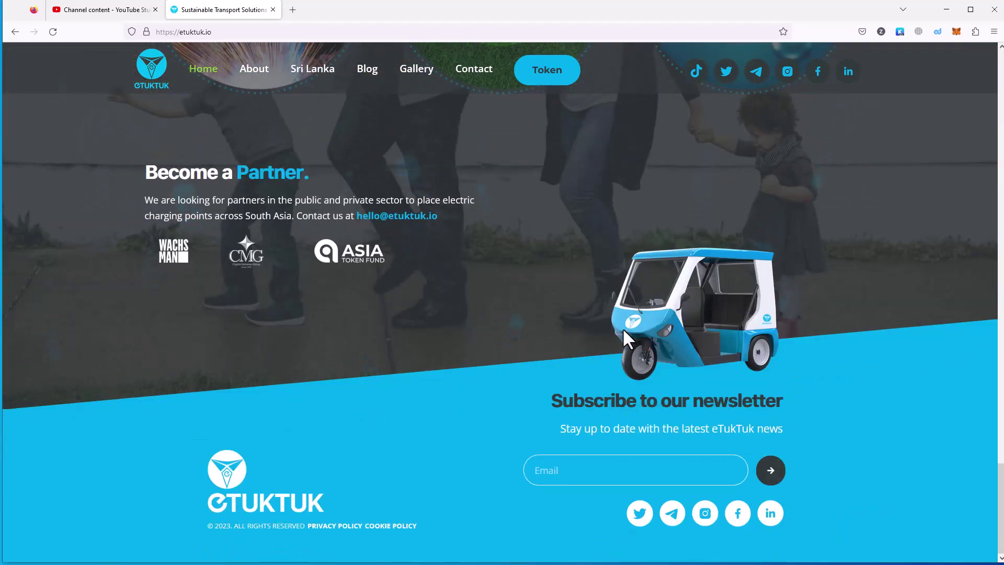